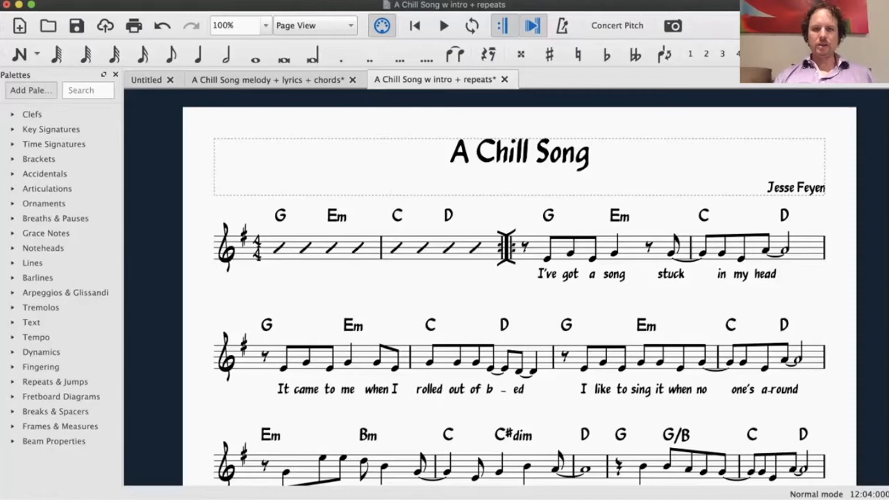
# - Look through the whole score with intro and repeats, from the title to the second ending
pyautogui.scroll(-3, 518, 285)
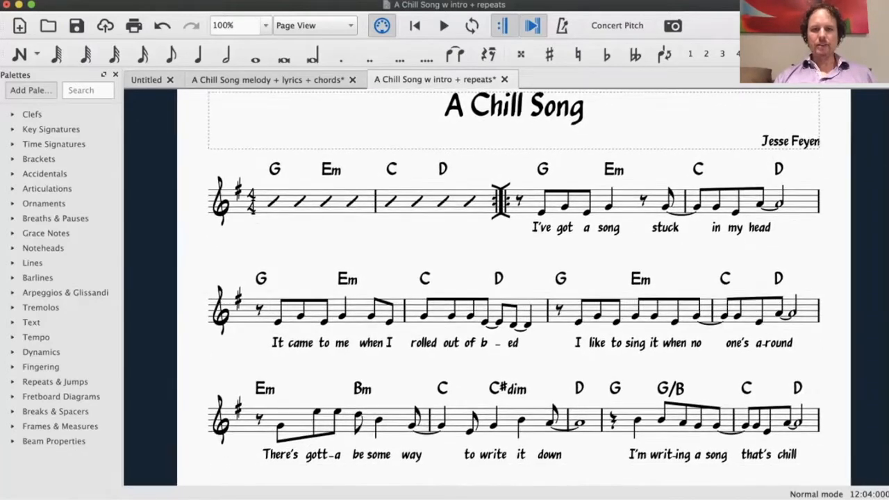
pyautogui.scroll(2, 515, 285)
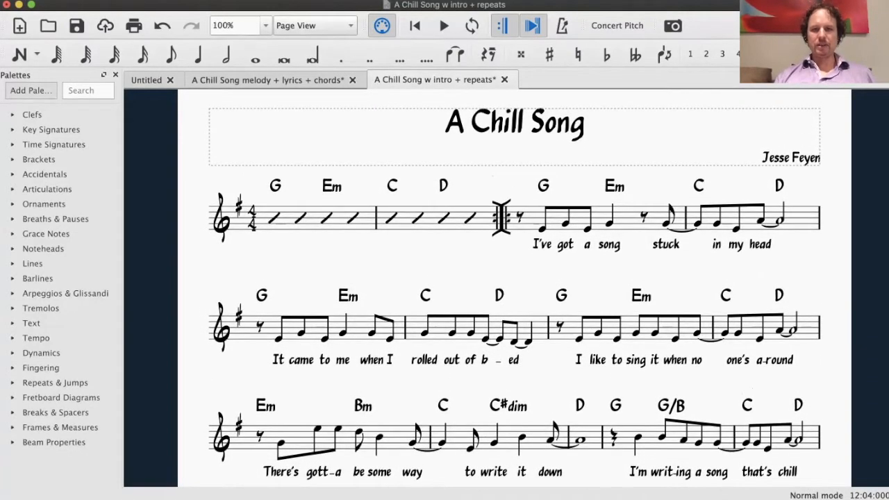
pyautogui.scroll(-2, 514, 285)
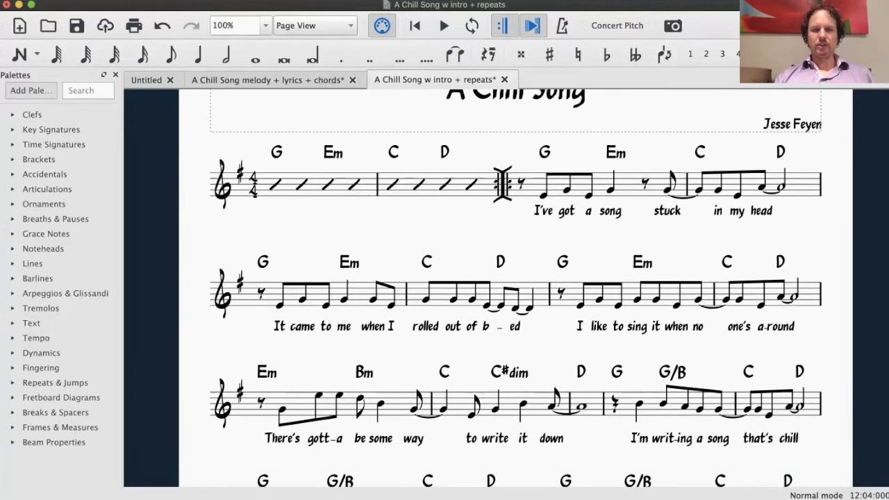
pyautogui.scroll(-2, 515, 285)
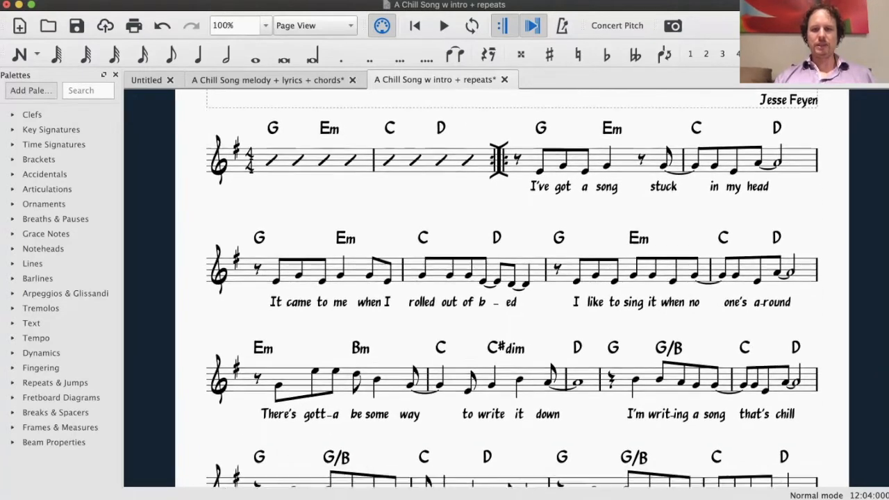
pyautogui.scroll(-8, 514, 285)
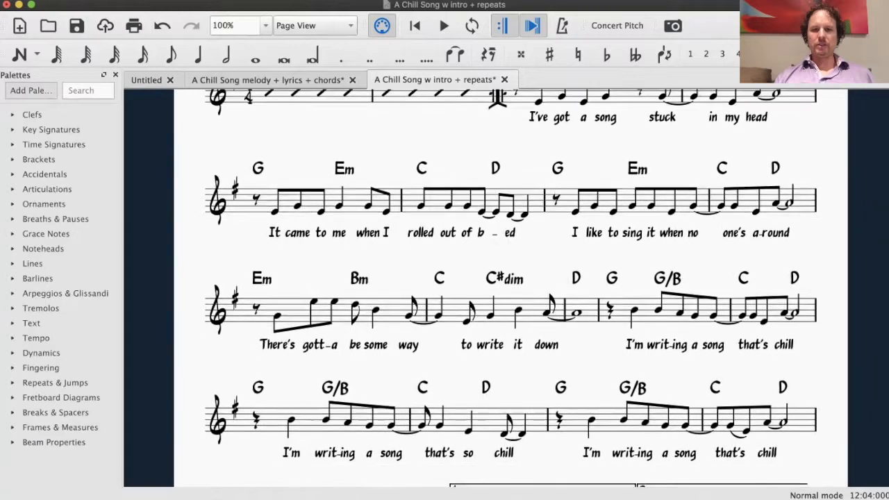
pyautogui.scroll(-10, 515, 285)
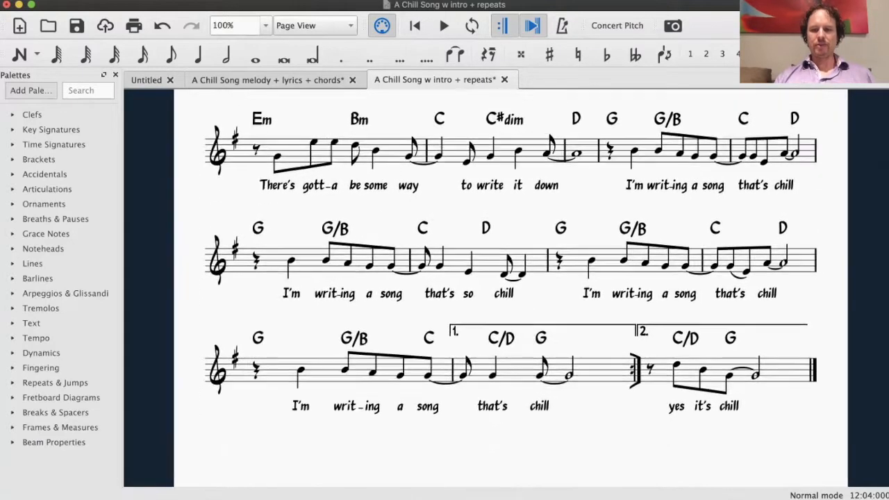
pyautogui.scroll(-3, 514, 284)
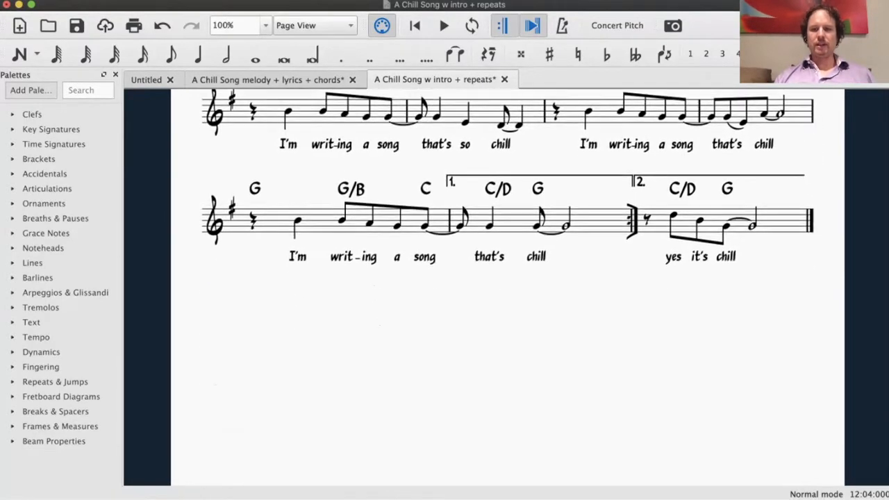
pyautogui.scroll(12, 507, 285)
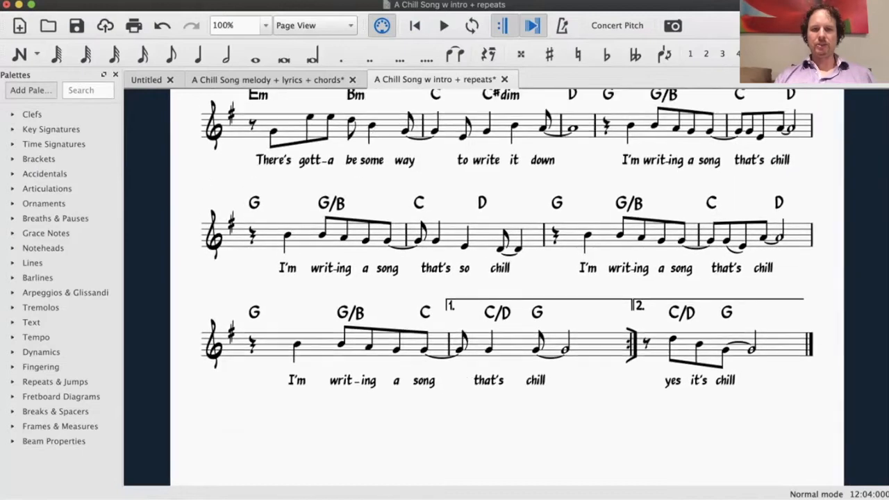
pyautogui.scroll(9, 507, 285)
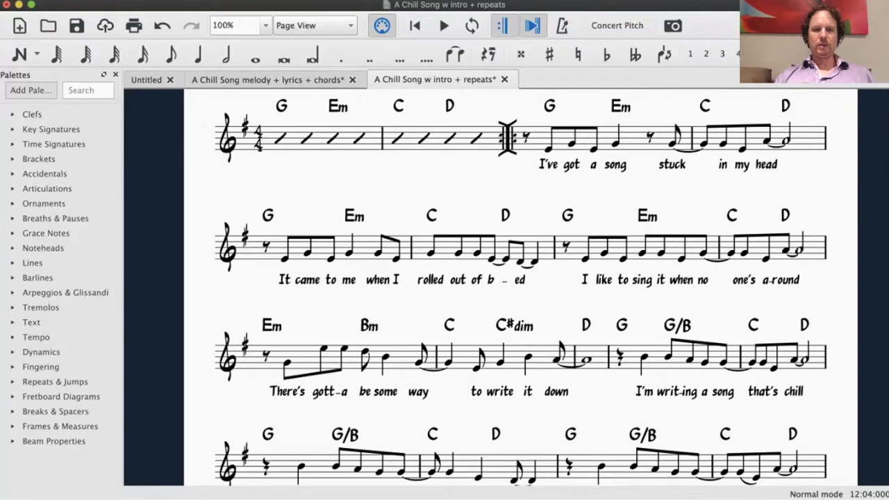
pyautogui.scroll(-2, 507, 285)
pyautogui.hscroll(1, 507, 284)
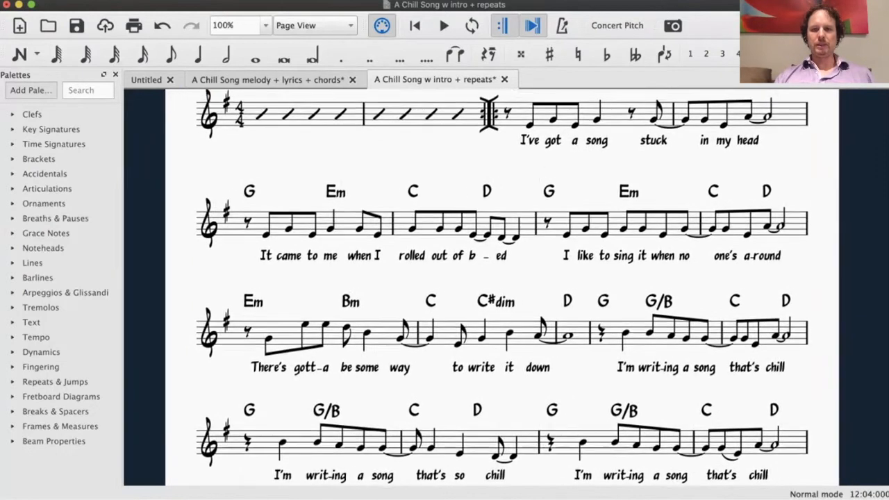
pyautogui.scroll(1, 507, 285)
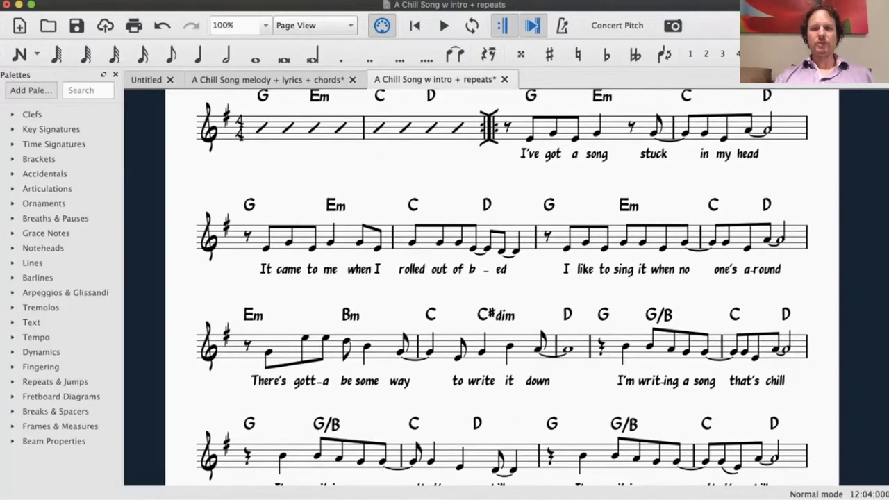
pyautogui.scroll(1, 500, 285)
pyautogui.hscroll(1, 499, 285)
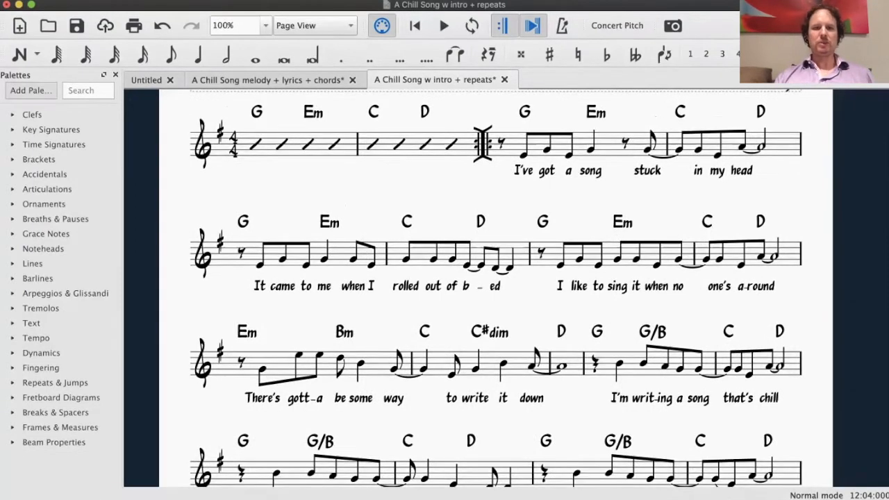
# - In the melody + lyrics + chords score, widen the note spacing in measure 4 to separate the words "rolled out of"
pyautogui.click(267, 80)
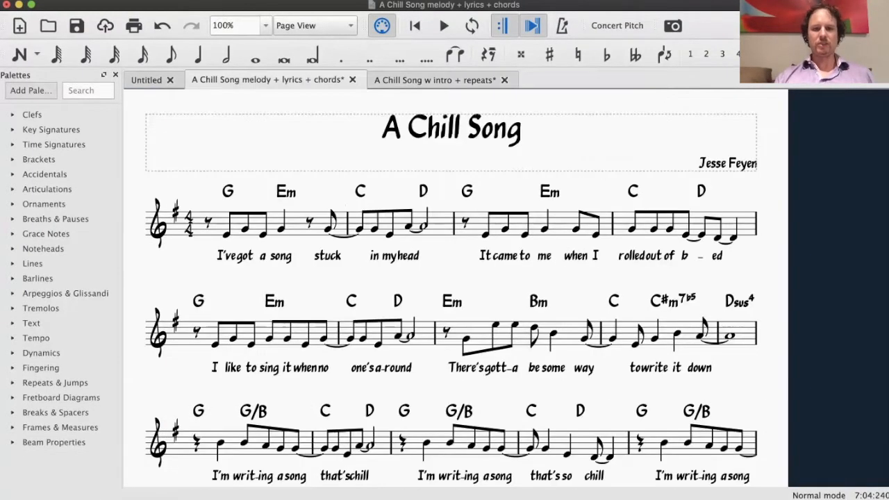
pyautogui.scroll(-4, 452, 277)
pyautogui.hscroll(1, 452, 278)
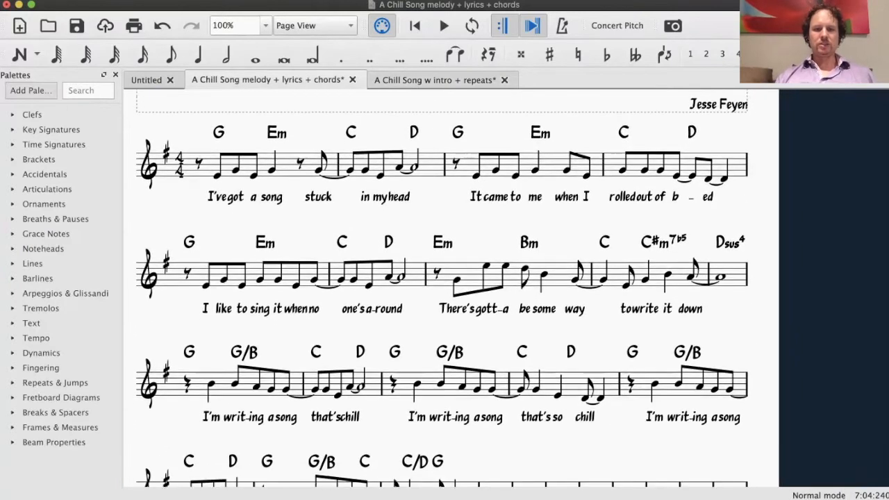
pyautogui.scroll(-2, 451, 288)
pyautogui.scroll(1, 452, 288)
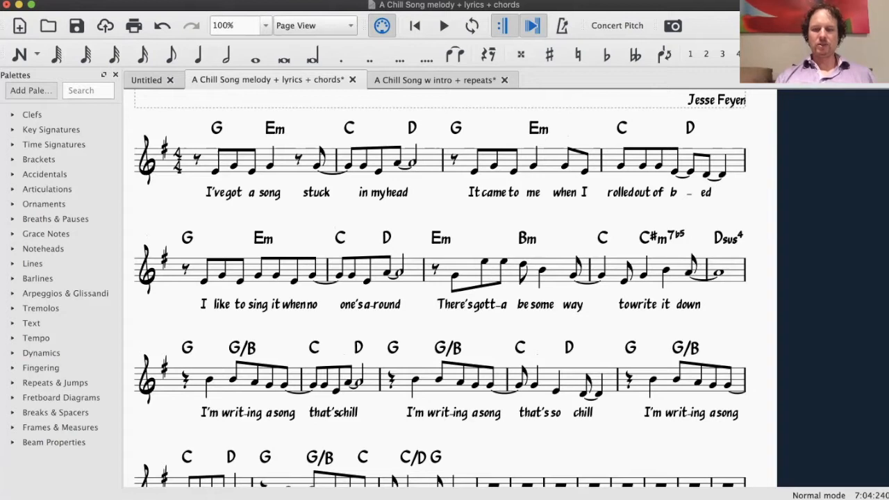
pyautogui.moveTo(644, 166); pyautogui.dragTo(665, 166)
pyautogui.click(659, 166)
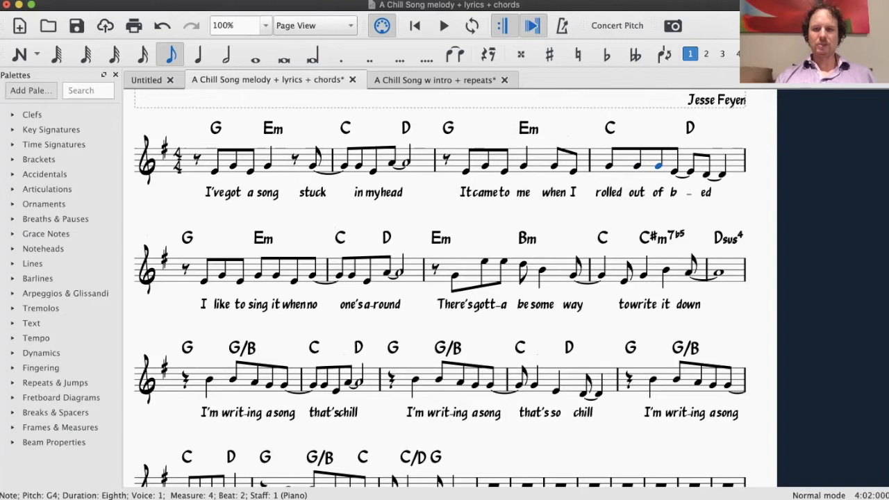
# - Spread out the notes in measures 3, 2 and 1 to separate the words of their lyrics
pyautogui.moveTo(485, 167); pyautogui.dragTo(514, 170)
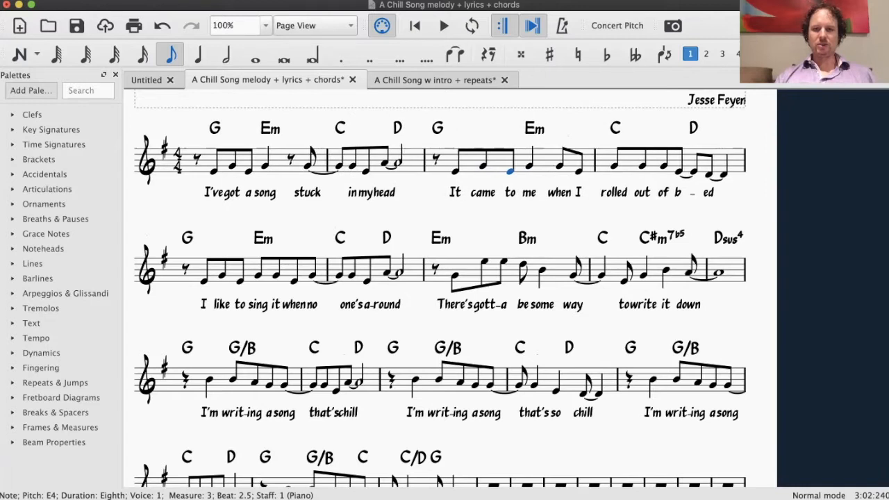
pyautogui.moveTo(367, 171); pyautogui.dragTo(395, 163)
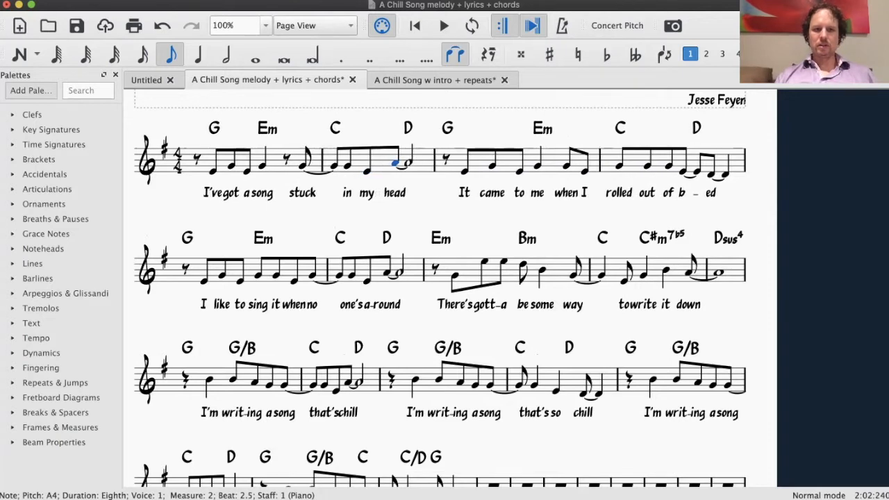
pyautogui.moveTo(231, 167); pyautogui.dragTo(238, 166)
pyautogui.click(252, 171)
pyautogui.press('Right')
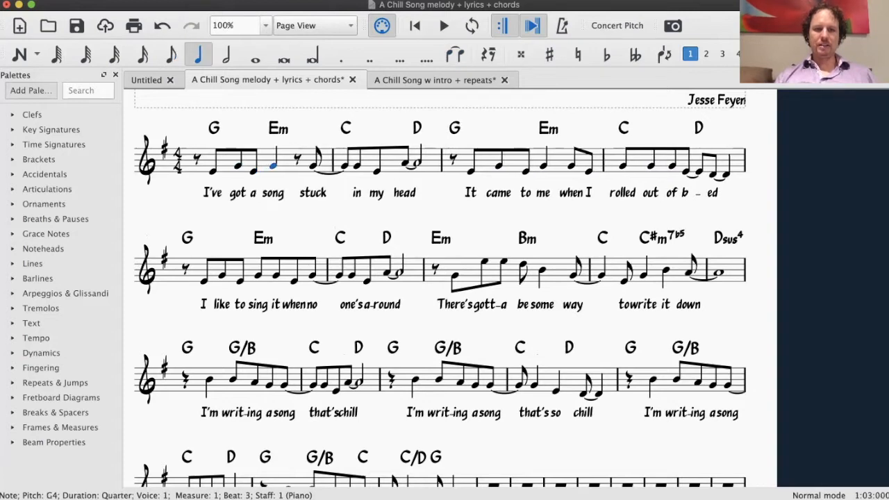
pyautogui.press('Escape')
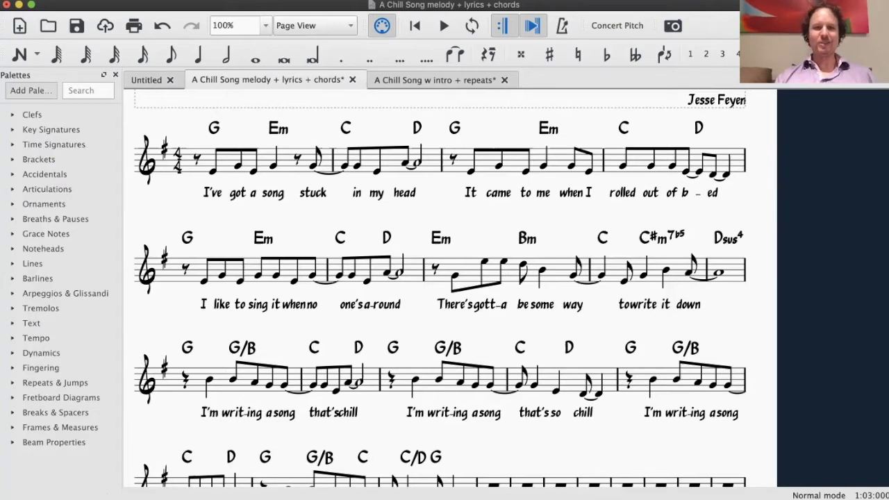
# - Return to the score with intro and repeats and examine its intro slashes, lyrics, repeat signs and endings
pyautogui.hotkey('ctrl', 'Tab')
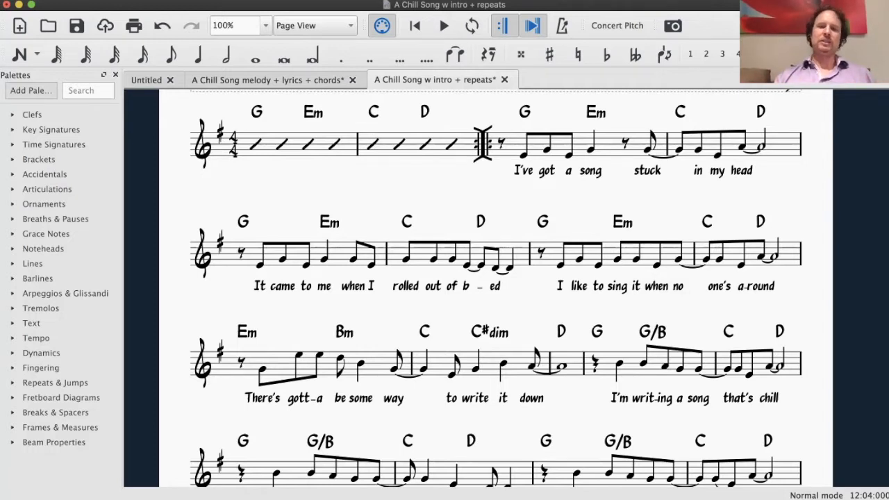
pyautogui.scroll(2, 487, 292)
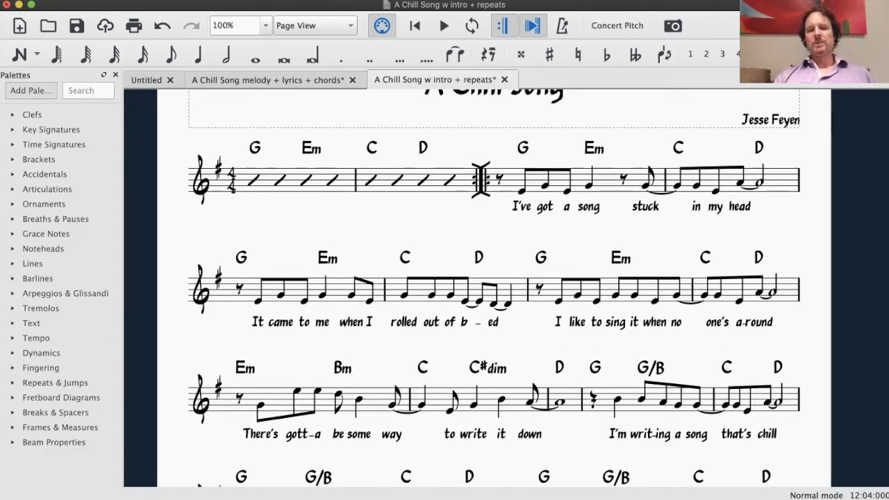
pyautogui.scroll(-1, 493, 289)
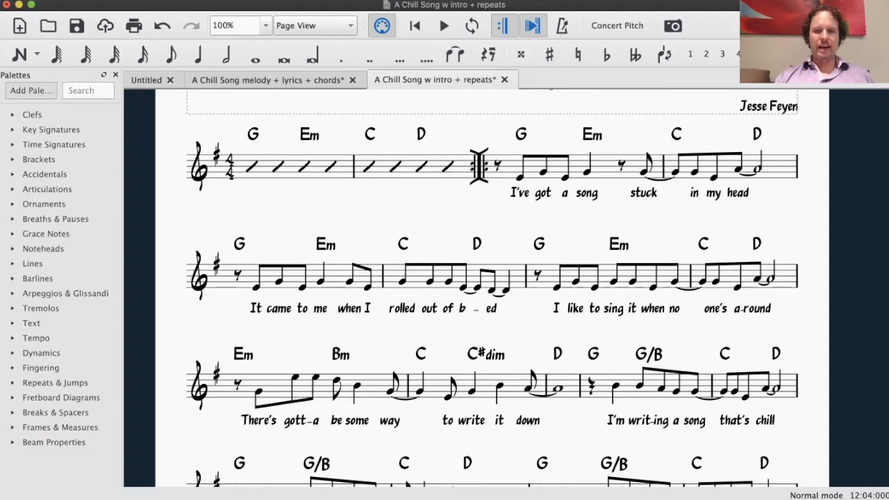
pyautogui.scroll(-1, 477, 288)
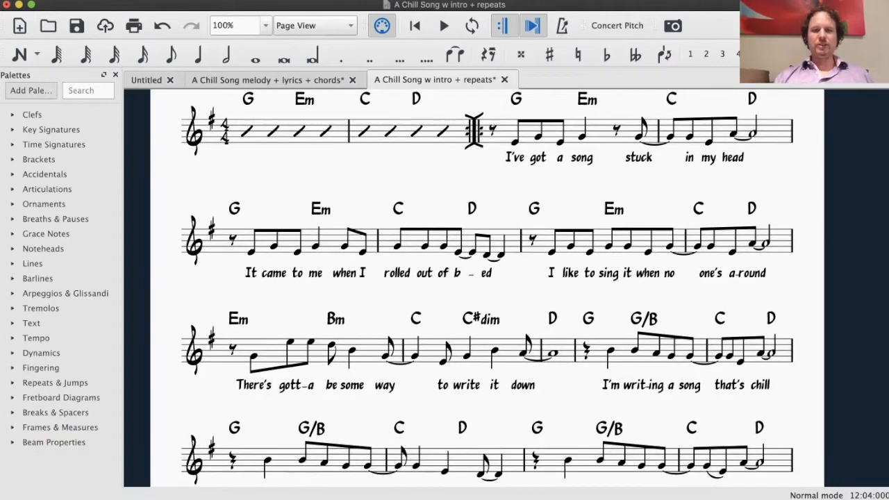
pyautogui.scroll(-1, 487, 289)
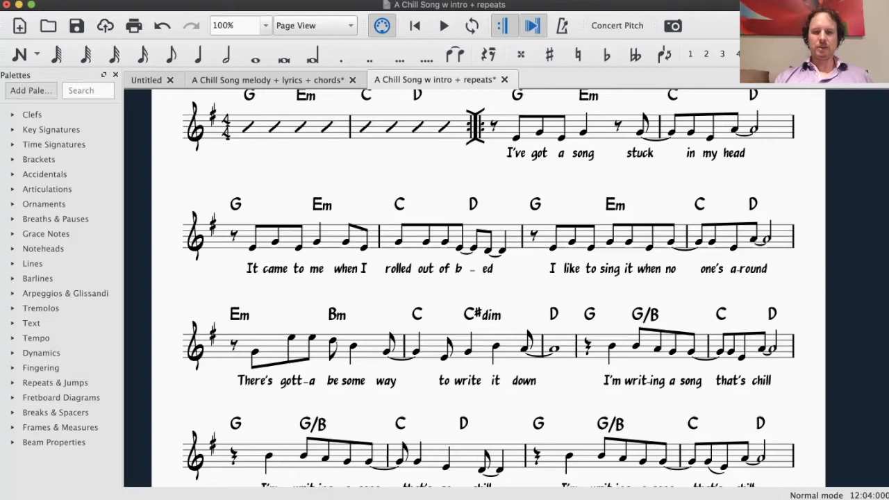
pyautogui.scroll(-5, 487, 289)
pyautogui.scroll(-1, 487, 289)
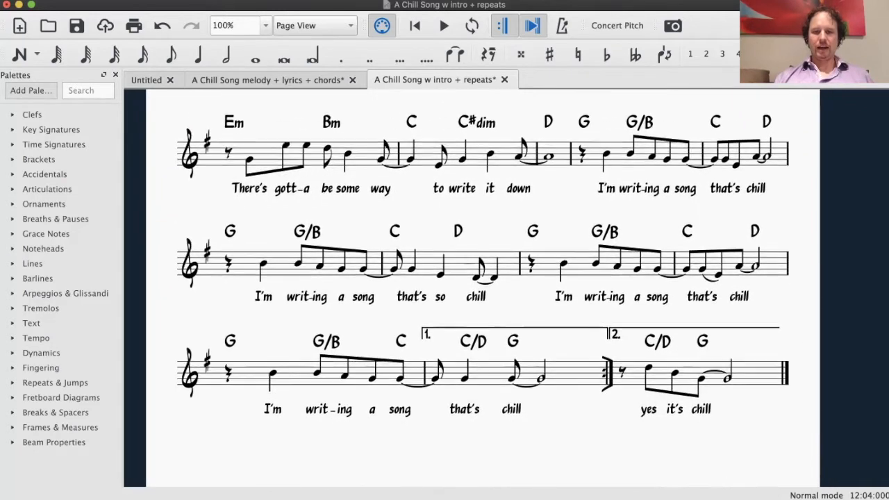
pyautogui.scroll(1, 486, 289)
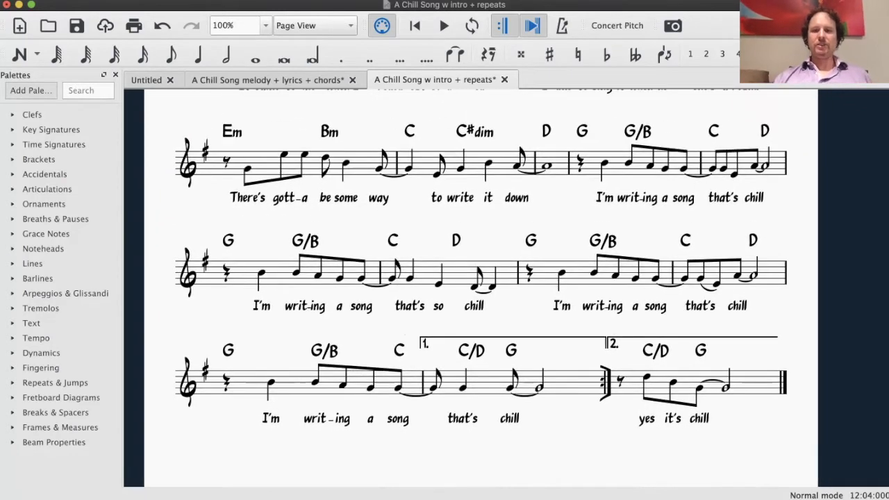
pyautogui.scroll(3, 482, 287)
pyautogui.scroll(5, 482, 288)
pyautogui.scroll(2, 481, 288)
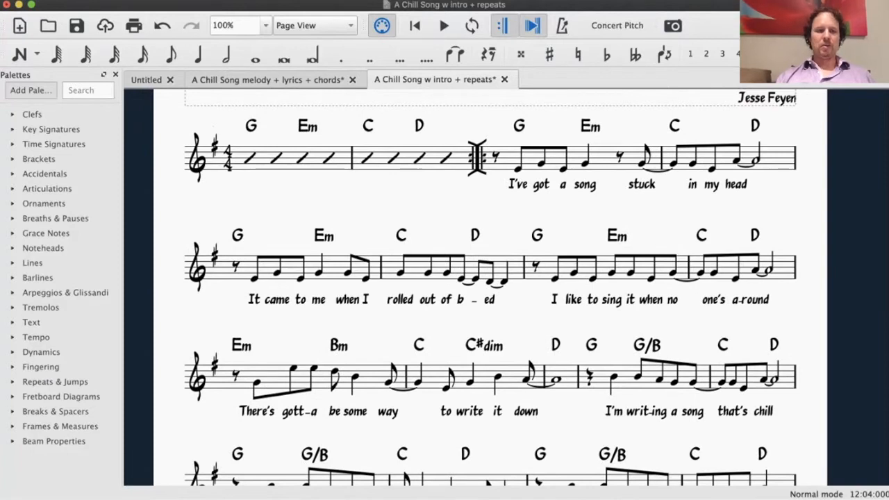
# - Show the articulation symbols briefly, and display the available slurs, endings and other line symbols instead
pyautogui.click(13, 189)
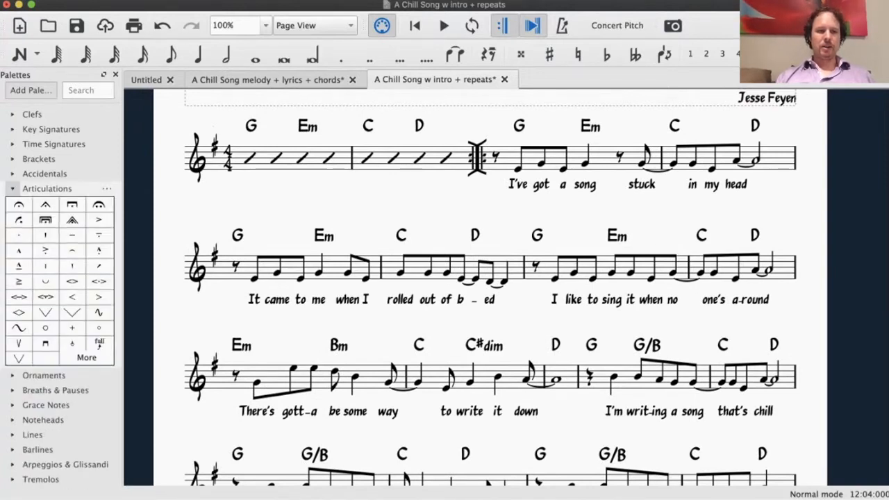
pyautogui.click(13, 189)
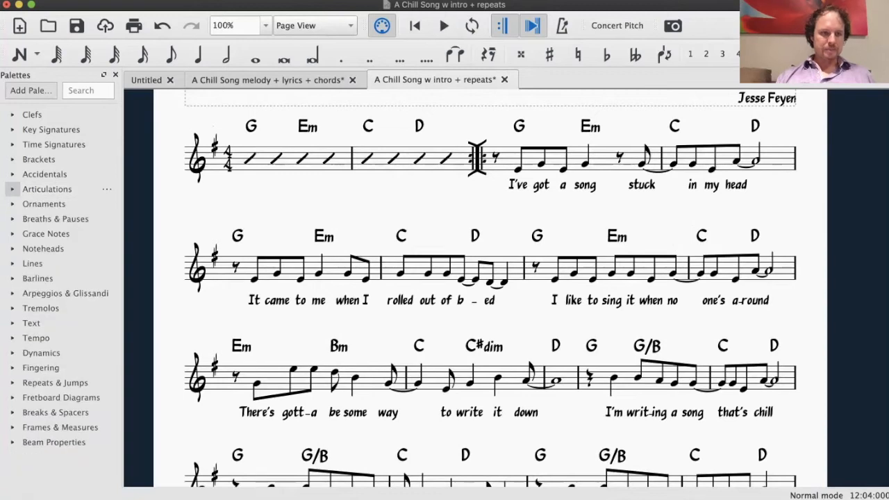
pyautogui.click(12, 263)
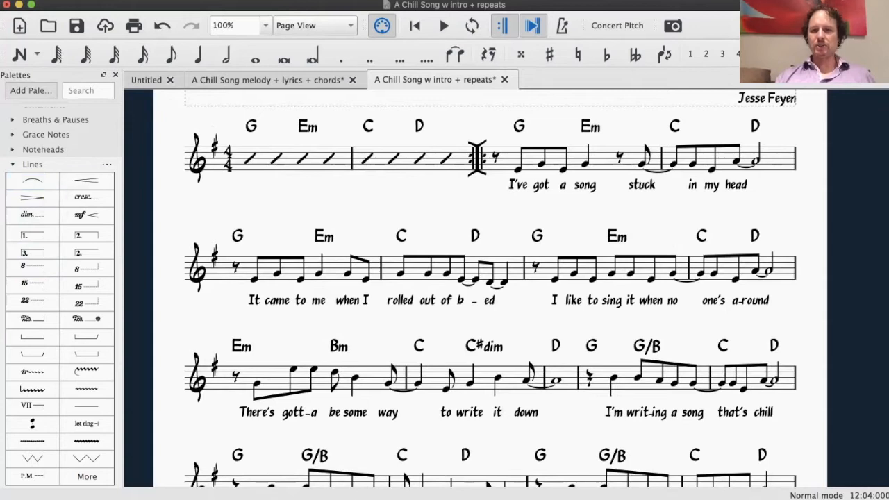
# - Examine the tie on "stuck" across measures 3 and 4 and the eighth notes it joins
pyautogui.click(658, 171)
pyautogui.press('Escape')
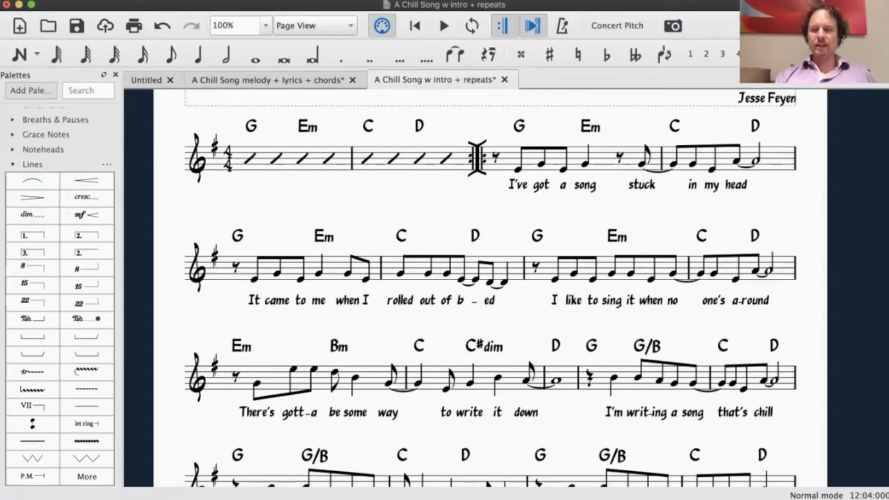
pyautogui.click(658, 172)
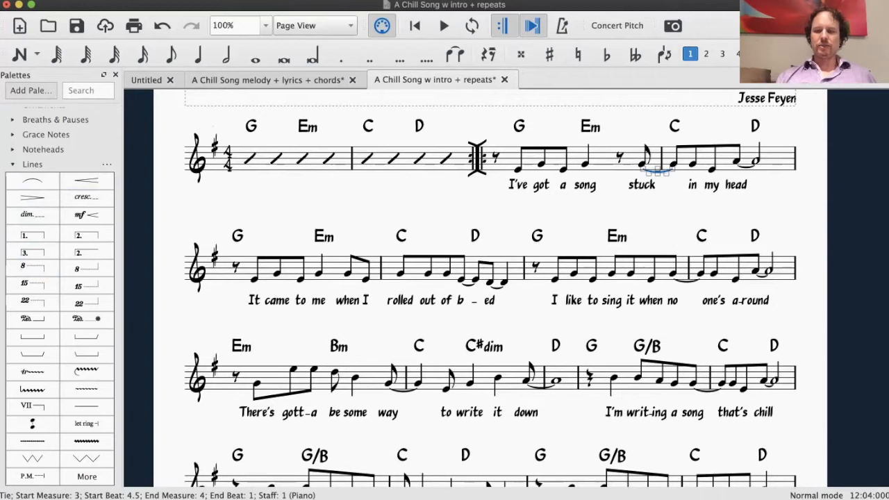
pyautogui.press('Escape')
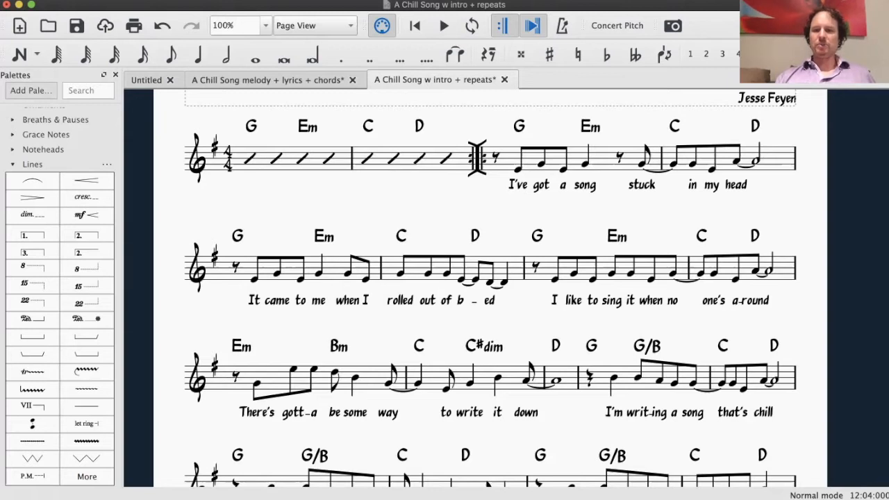
pyautogui.click(643, 164)
pyautogui.press('+')
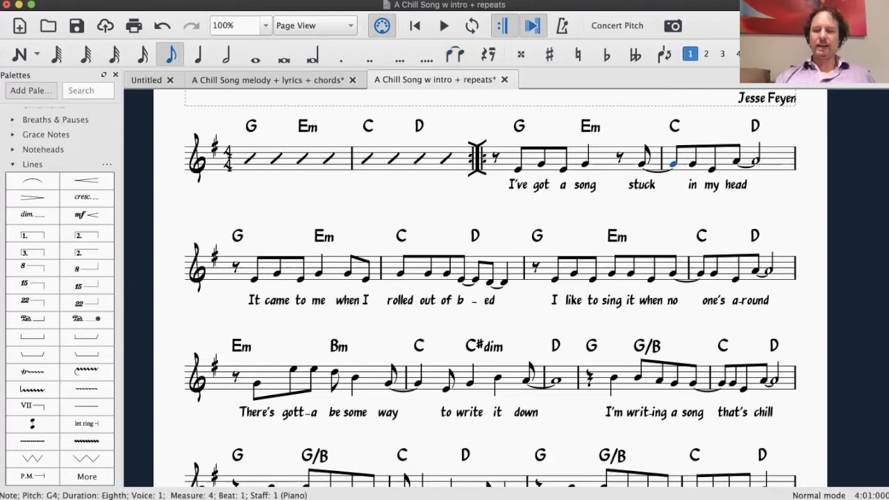
# - Add a slur spanning the four notes sung on "b-ed" in measure 6
pyautogui.press('Escape')
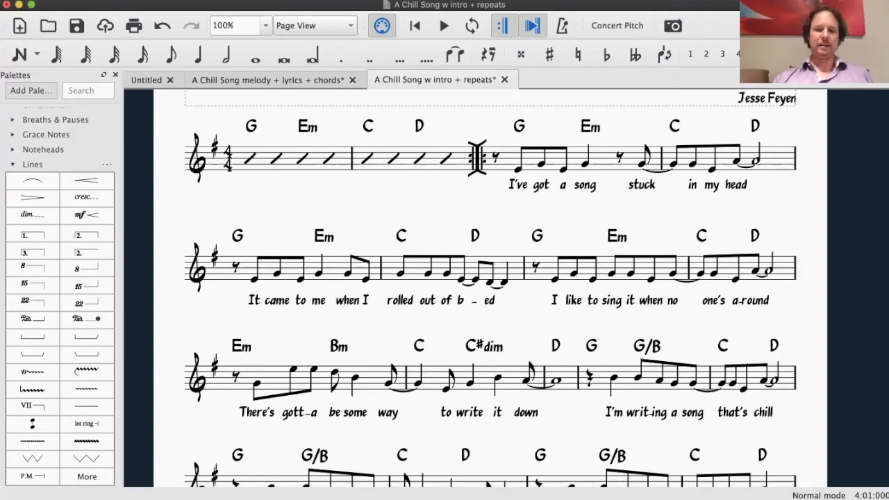
pyautogui.scroll(-2, 489, 289)
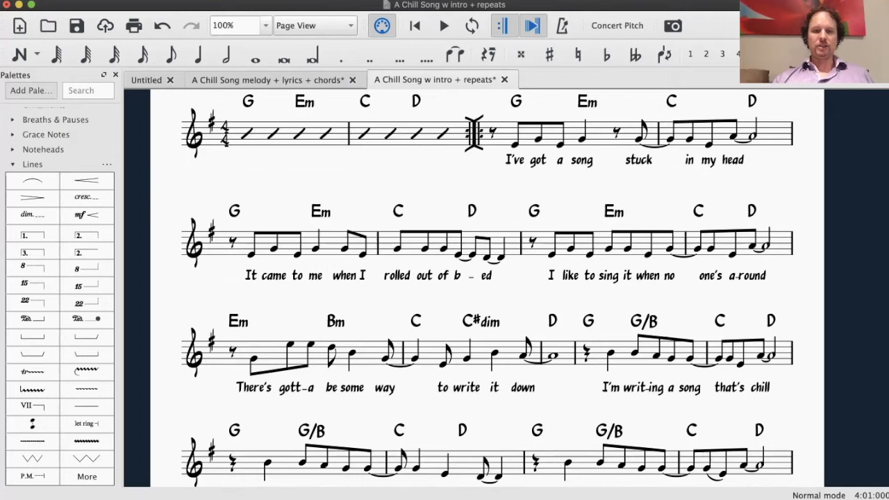
pyautogui.click(458, 255)
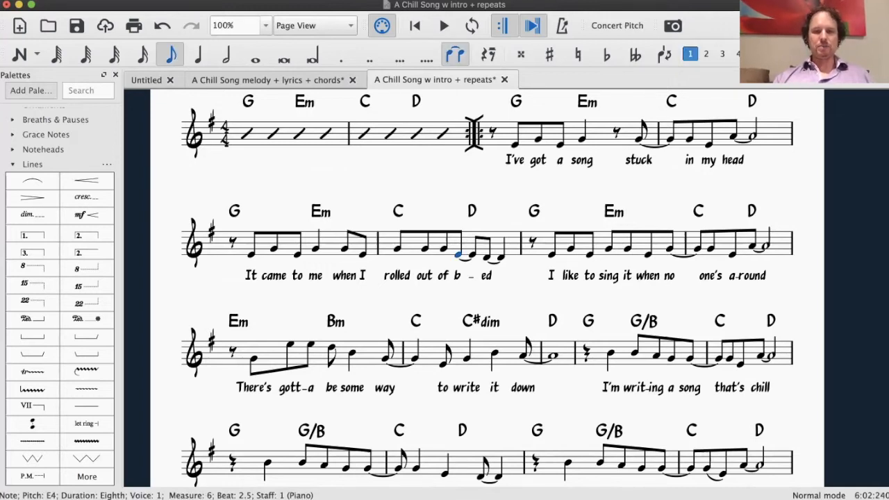
pyautogui.press('Escape')
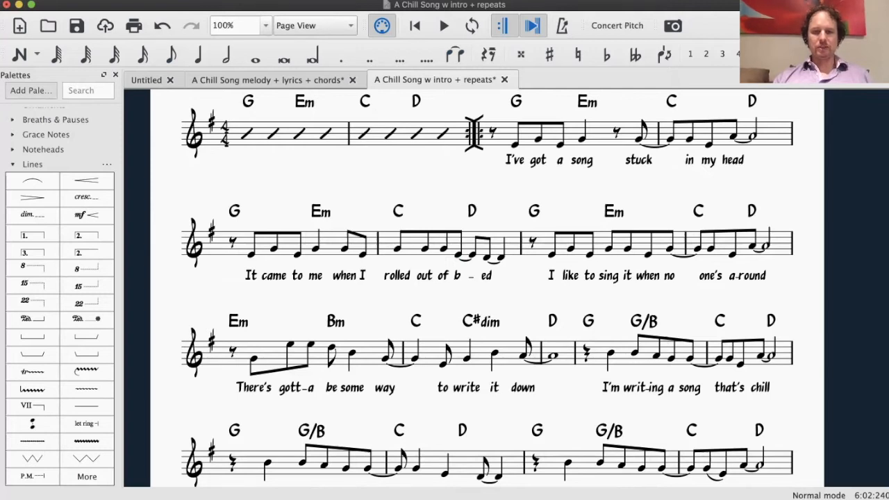
pyautogui.click(459, 255)
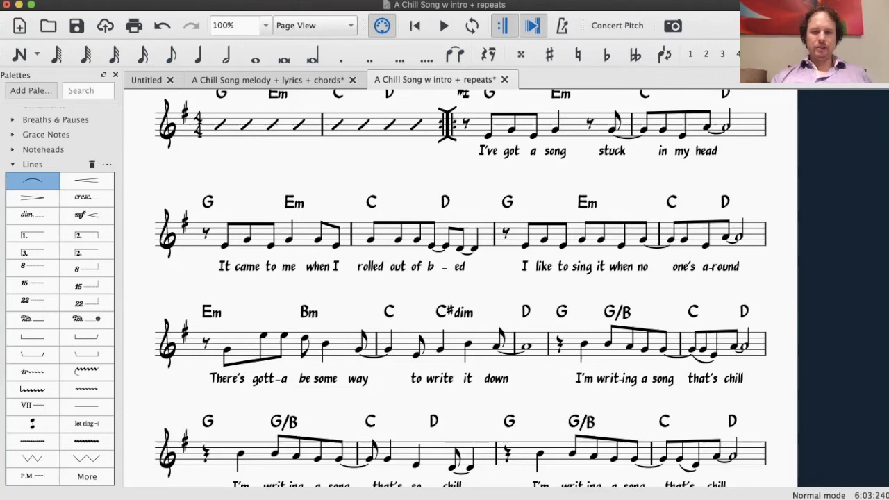
pyautogui.click(385, 236)
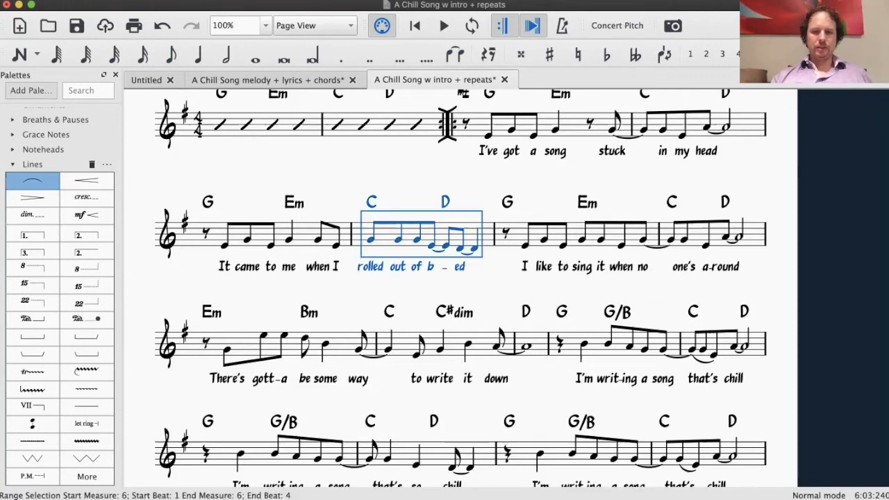
pyautogui.press('Escape')
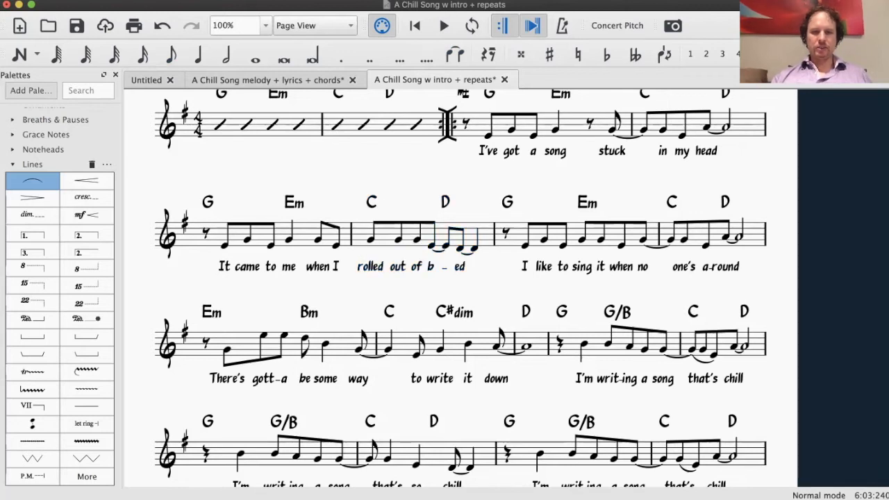
pyautogui.click(432, 245)
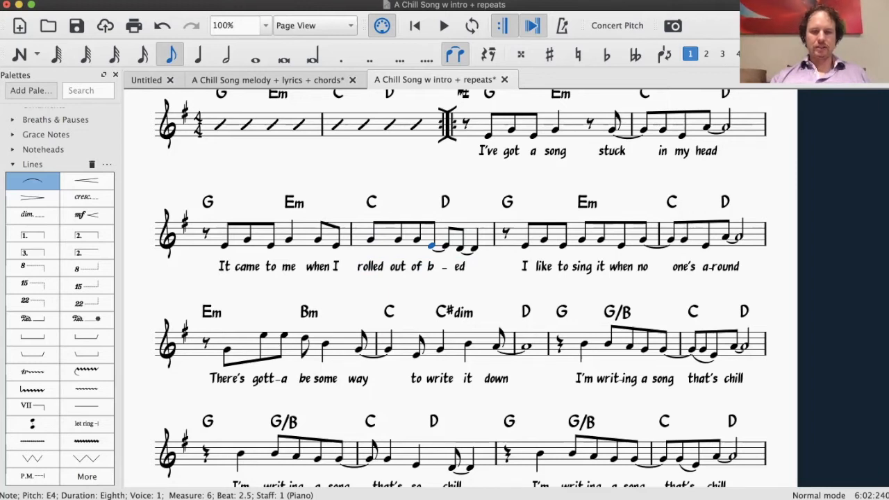
pyautogui.hotkey('ctrl', 'shift', 'Right')
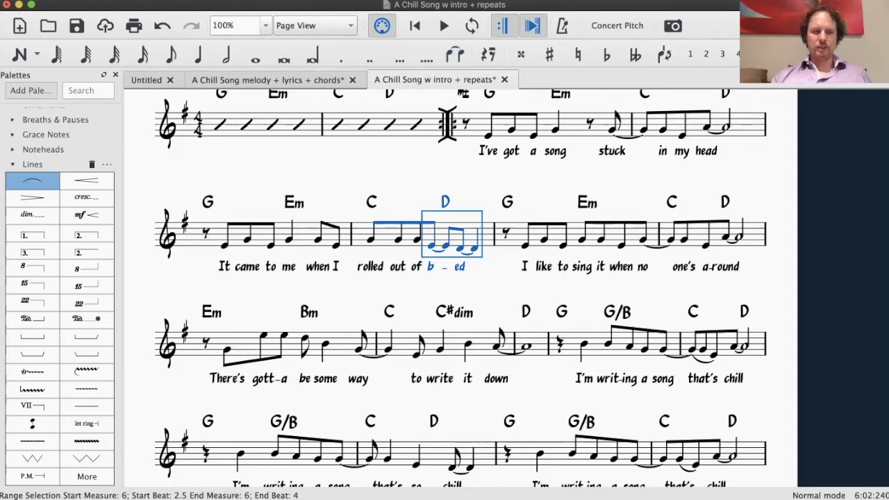
pyautogui.click(32, 182)
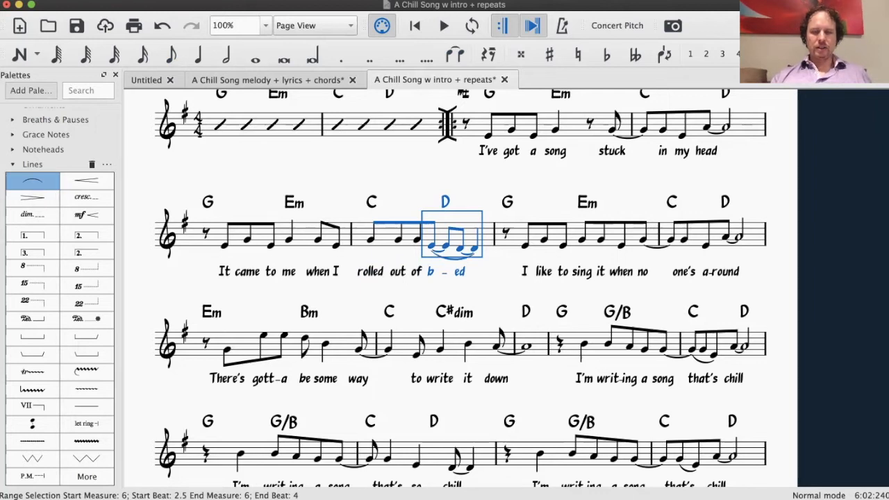
pyautogui.press('Escape')
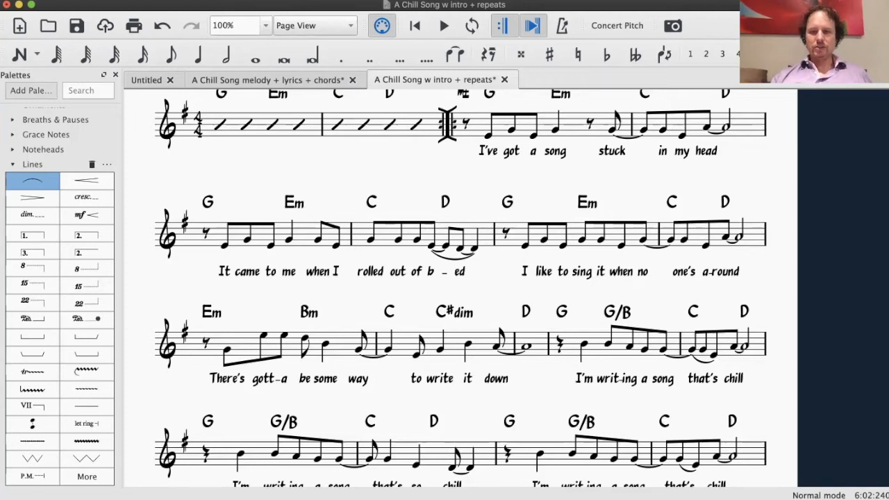
# - Delete the slur under the first three eighth notes of measure 13, at "that's"
pyautogui.scroll(-4, 461, 288)
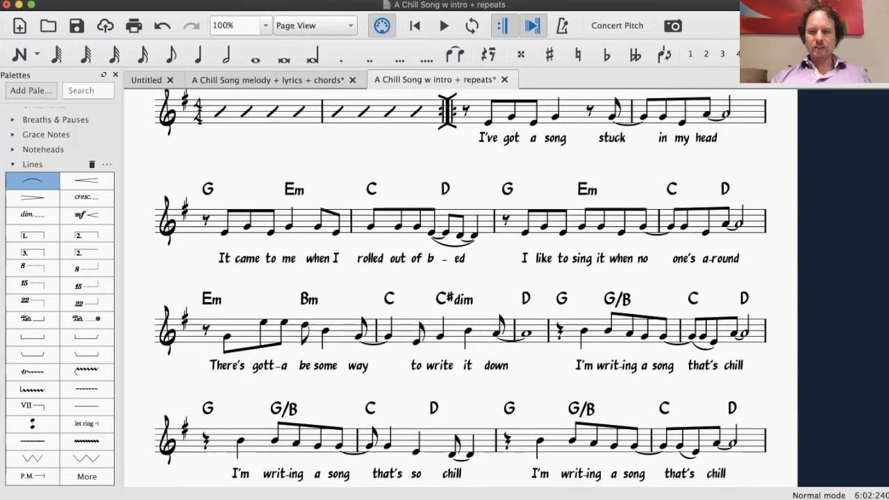
pyautogui.scroll(-3, 461, 288)
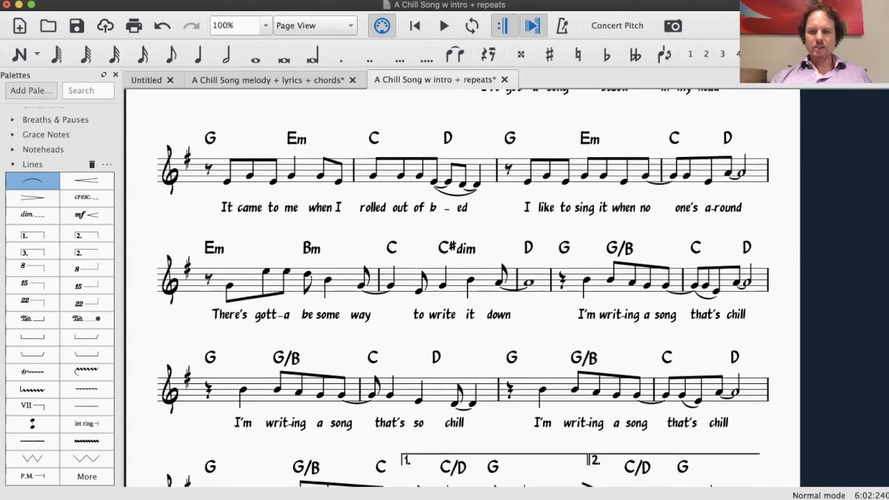
pyautogui.scroll(-3, 461, 288)
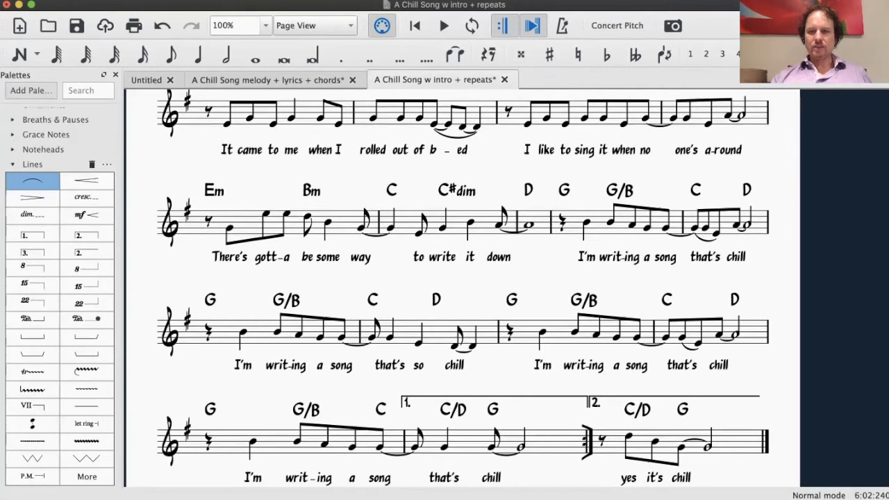
pyautogui.click(707, 240)
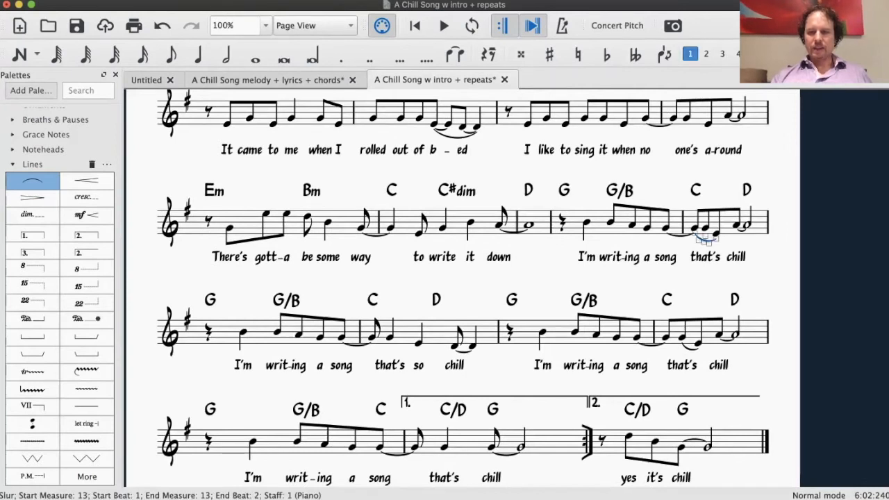
pyautogui.press('Escape')
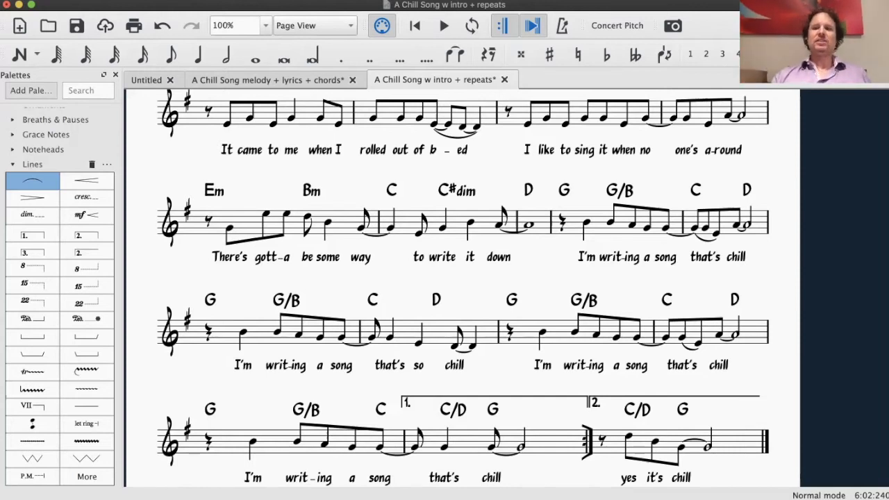
pyautogui.click(708, 240)
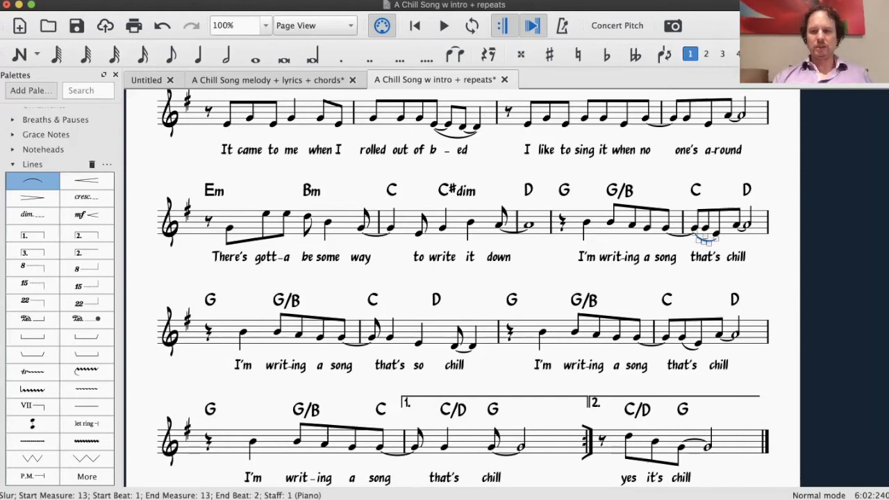
pyautogui.press('Delete')
pyautogui.press('Escape')
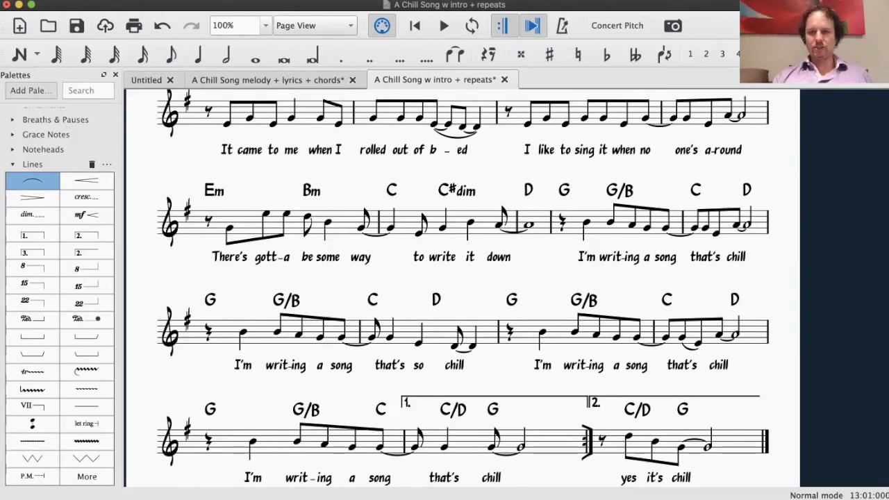
# - Add a slur joining the second and third eighth notes of measure 13, and check the "that's" lyric beneath them
pyautogui.click(706, 227)
pyautogui.keyDown('super'); pyautogui.click(716, 233); pyautogui.keyUp('super')
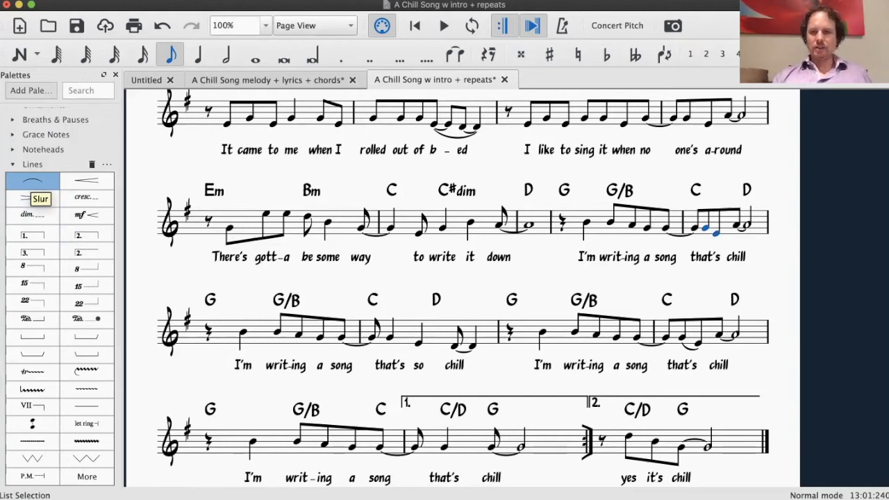
pyautogui.click(30, 182)
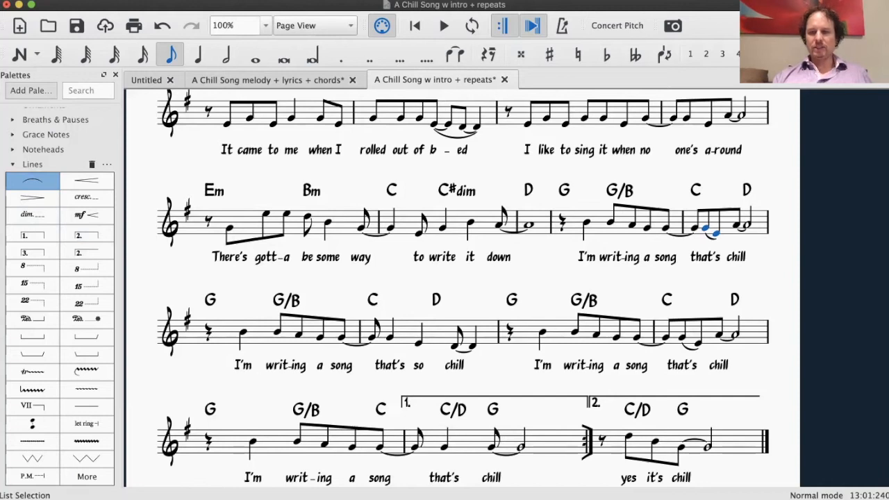
pyautogui.click(705, 257)
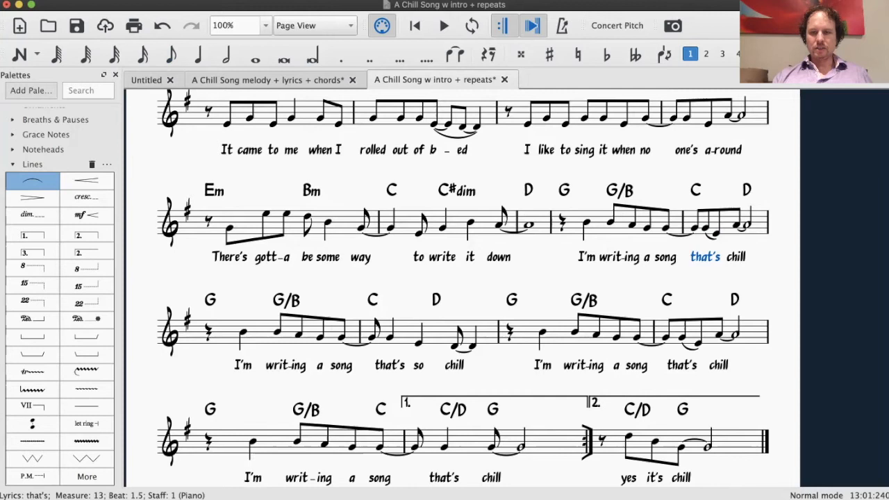
# - Examine the slurred eighth notes on "that's" in measure 17 and the tie joining measures 16 and 17
pyautogui.scroll(-3, 462, 288)
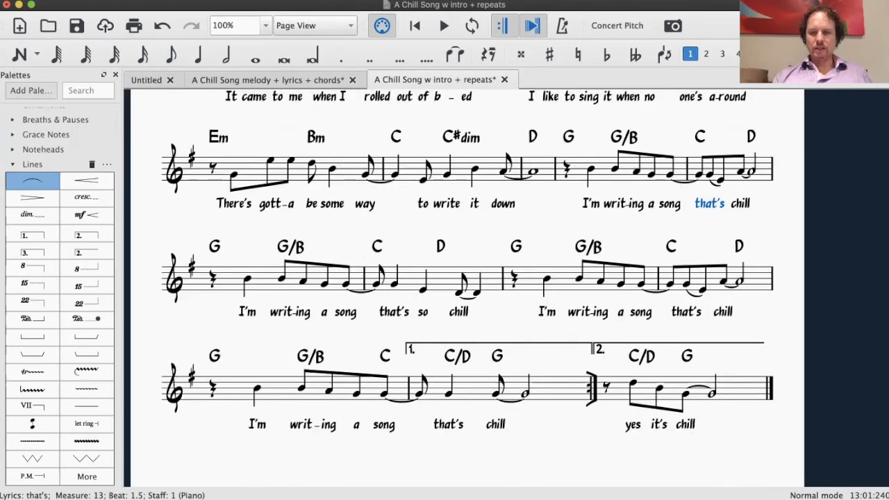
pyautogui.click(687, 284)
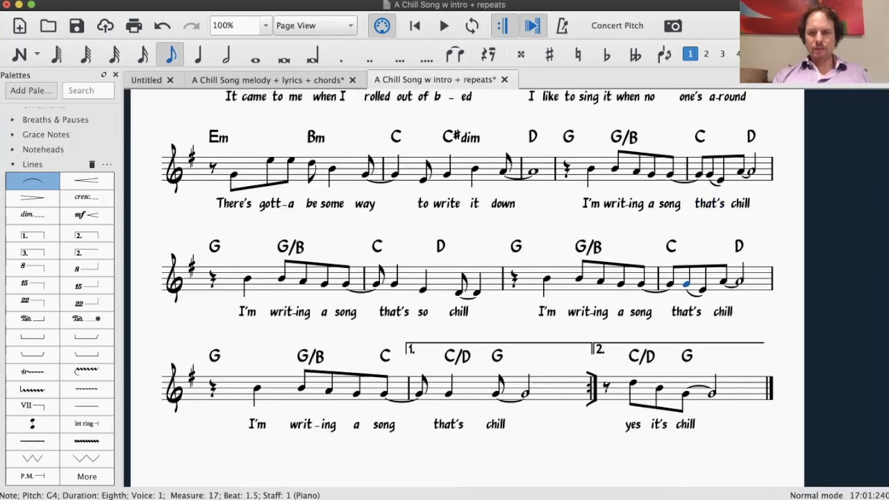
pyautogui.keyDown('super'); pyautogui.click(703, 290); pyautogui.keyUp('super')
pyautogui.press('Escape')
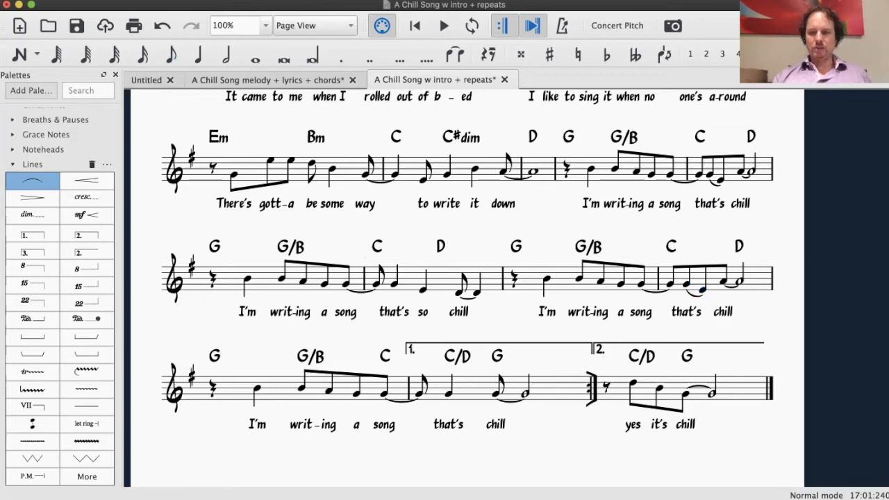
pyautogui.click(656, 293)
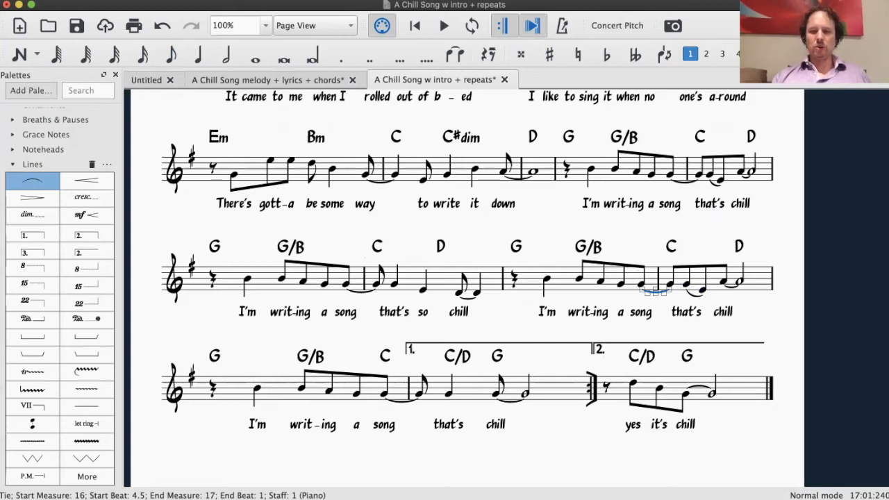
pyautogui.press('Escape')
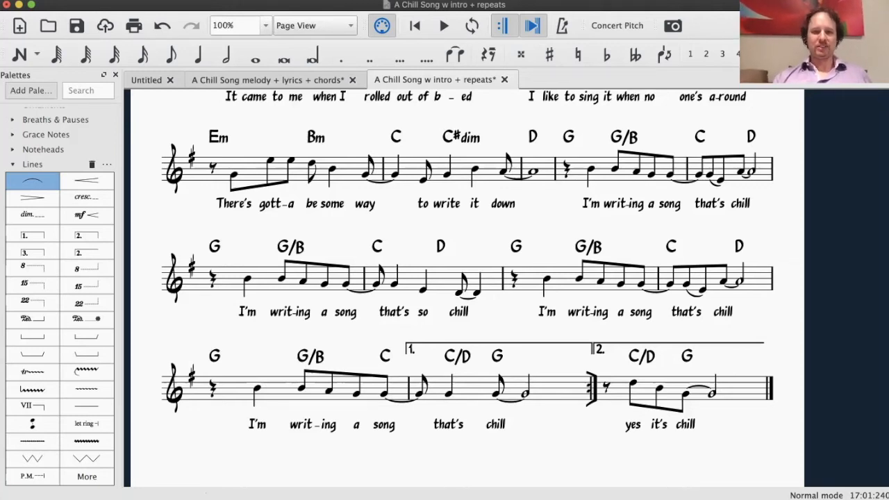
# - Return to the start of the score and inspect the mf dynamic above measure 3
pyautogui.scroll(1, 465, 278)
pyautogui.scroll(5, 465, 288)
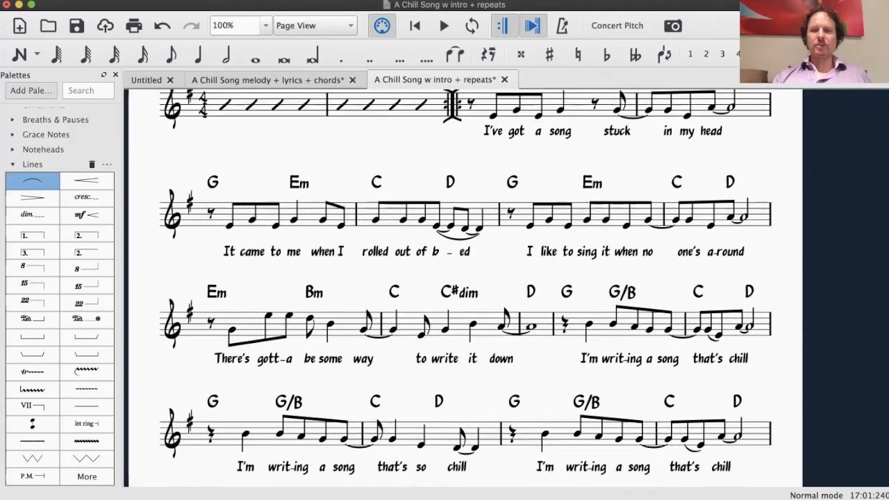
pyautogui.scroll(2, 466, 278)
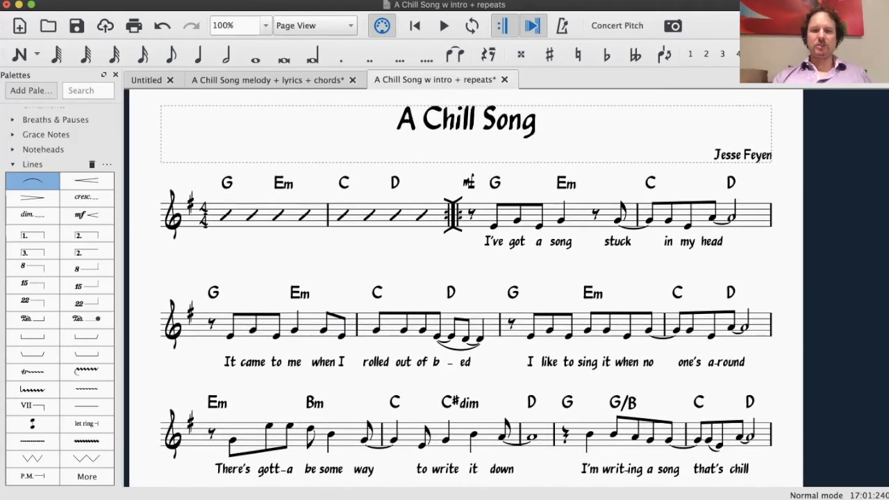
pyautogui.click(469, 182)
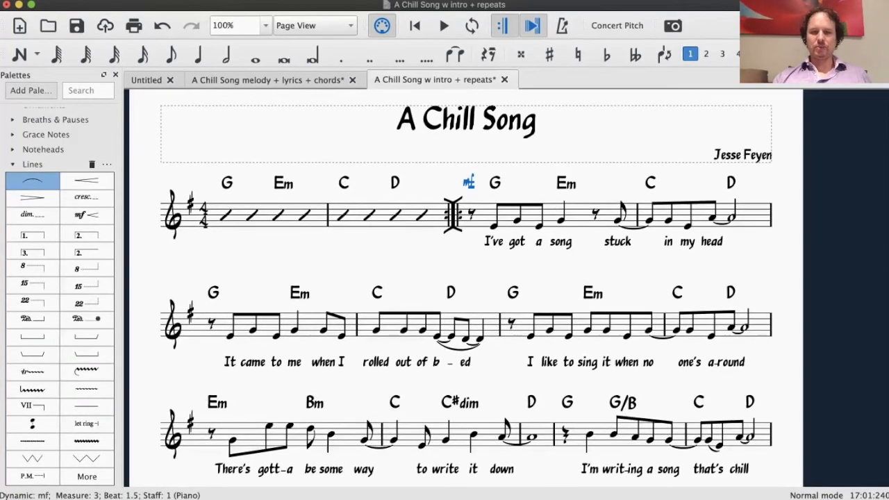
# - Add a forte (f) dynamic to the quarter note on "I'm" in measure 12
pyautogui.scroll(-2, 466, 292)
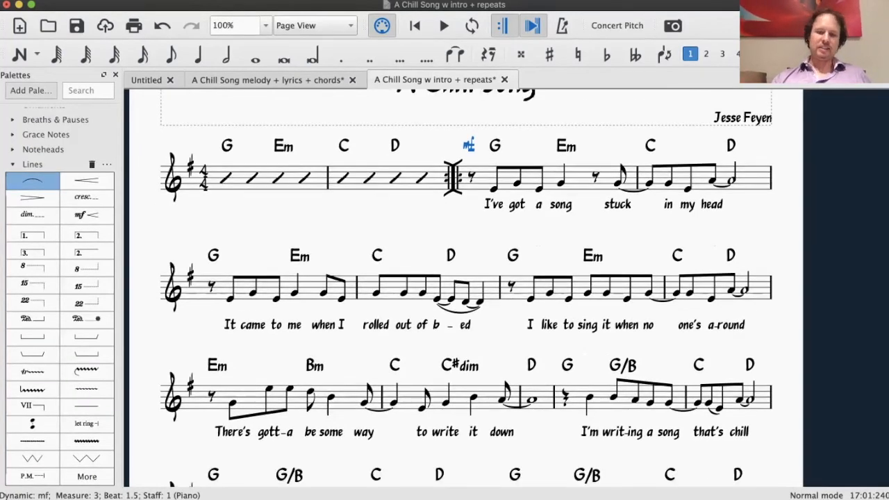
pyautogui.scroll(-3, 465, 292)
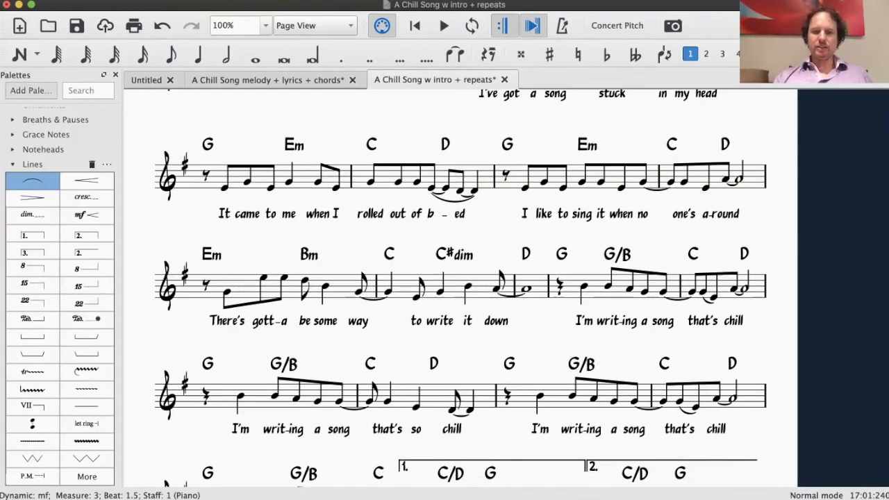
pyautogui.click(584, 286)
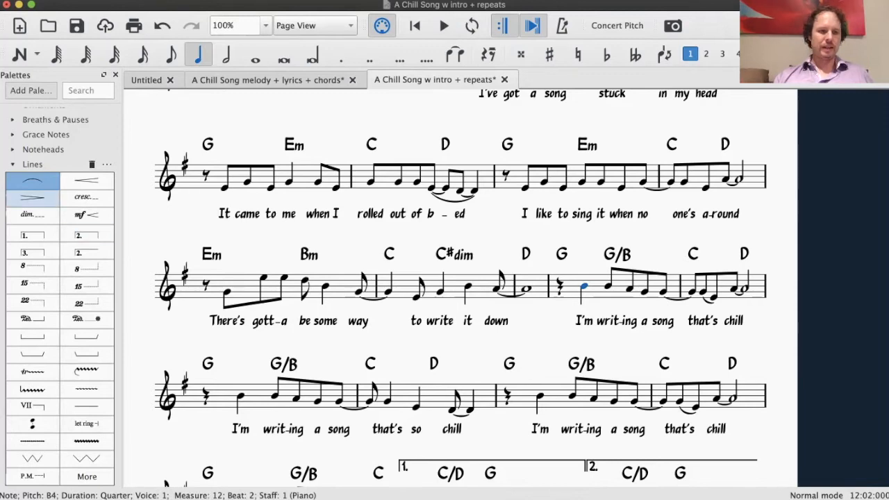
pyautogui.click(12, 164)
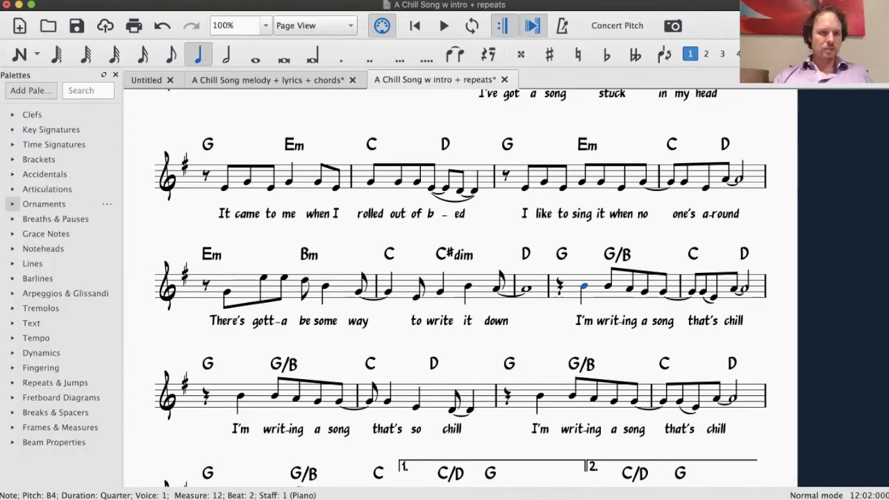
pyautogui.click(13, 353)
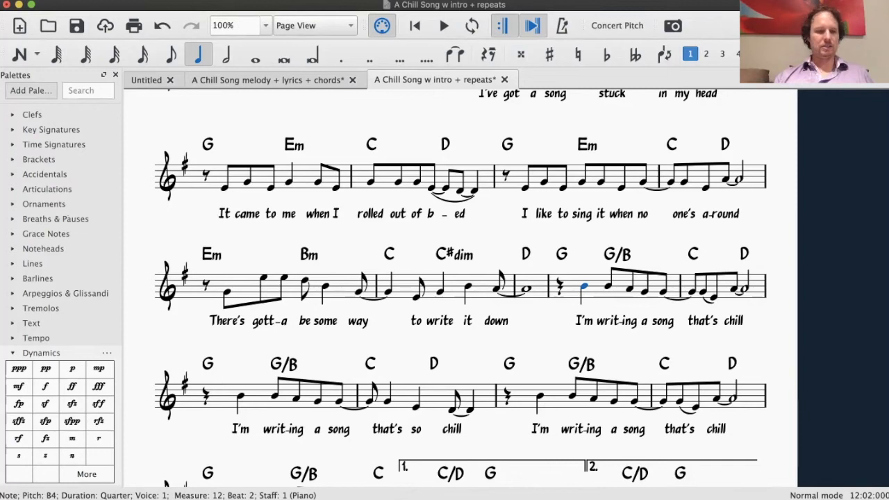
pyautogui.click(45, 386)
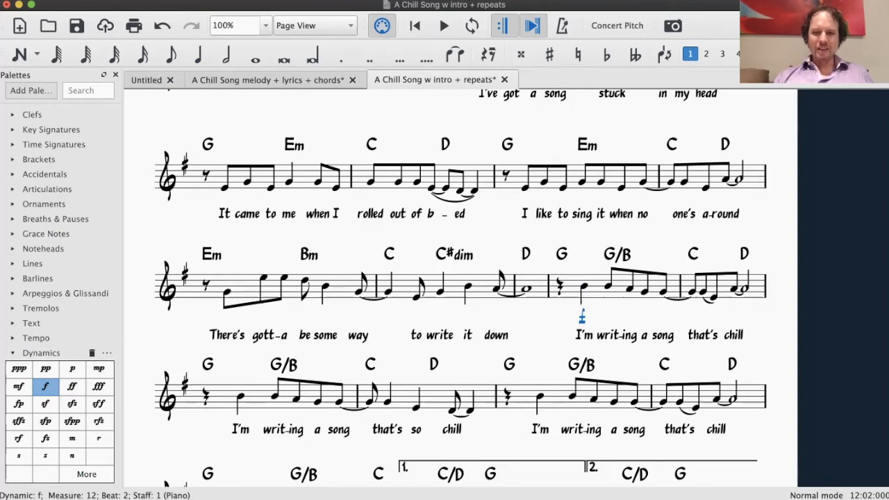
# - Reposition the forte dynamic of measure 12 below the staff, on the lyric line just before "I'm"
pyautogui.moveTo(582, 318); pyautogui.dragTo(548, 251)
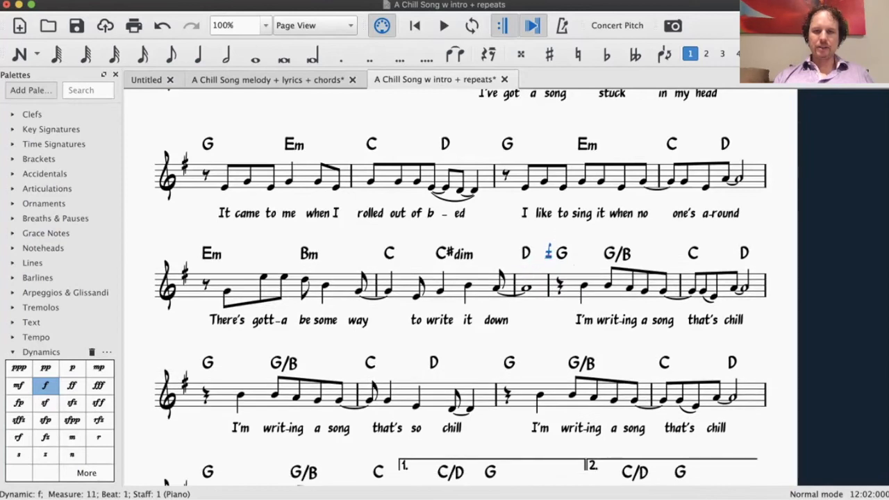
pyautogui.press('Escape')
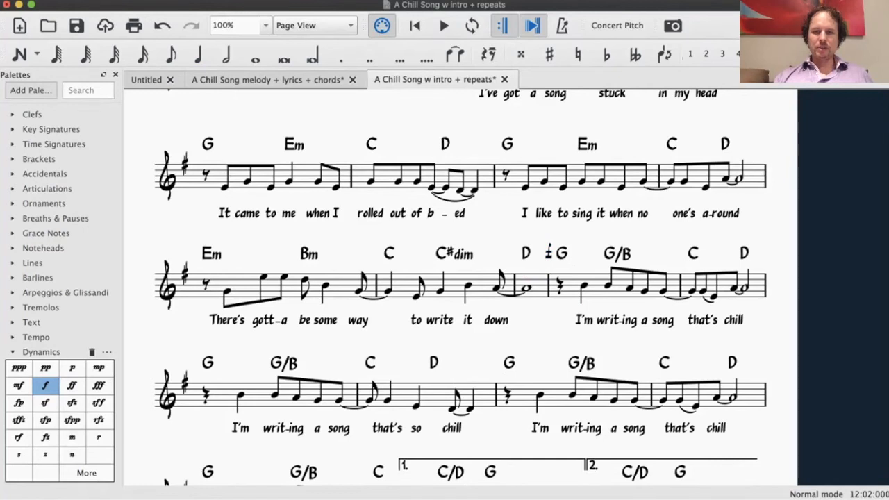
pyautogui.moveTo(549, 251); pyautogui.dragTo(558, 320)
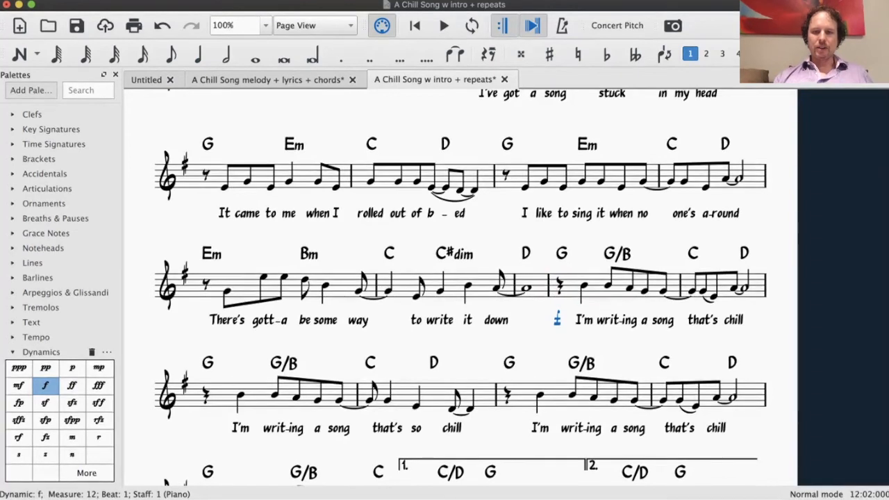
pyautogui.moveTo(557, 320)
pyautogui.mouseDown()
pyautogui.moveTo(586, 310)
pyautogui.moveTo(556, 317)
pyautogui.mouseUp()
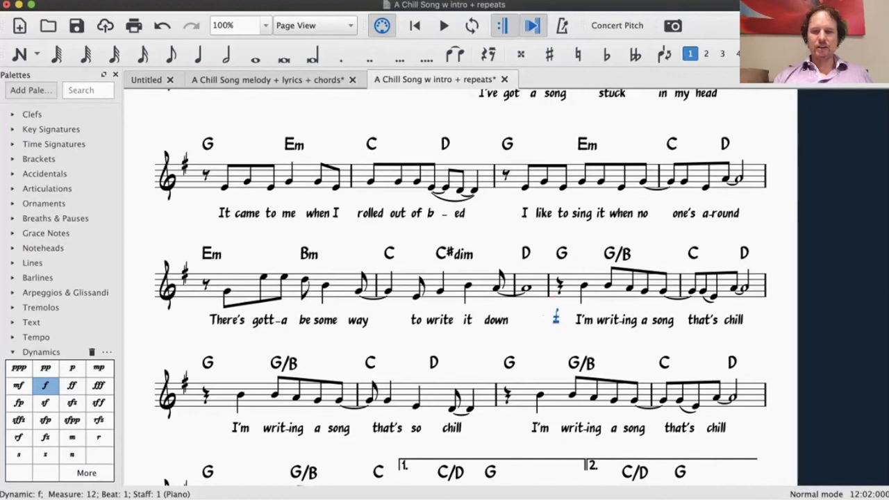
# - Move the mf dynamic of measure 3 from above the staff to the lyric line just before "I've"
pyautogui.scroll(5, 461, 286)
pyautogui.click(464, 179)
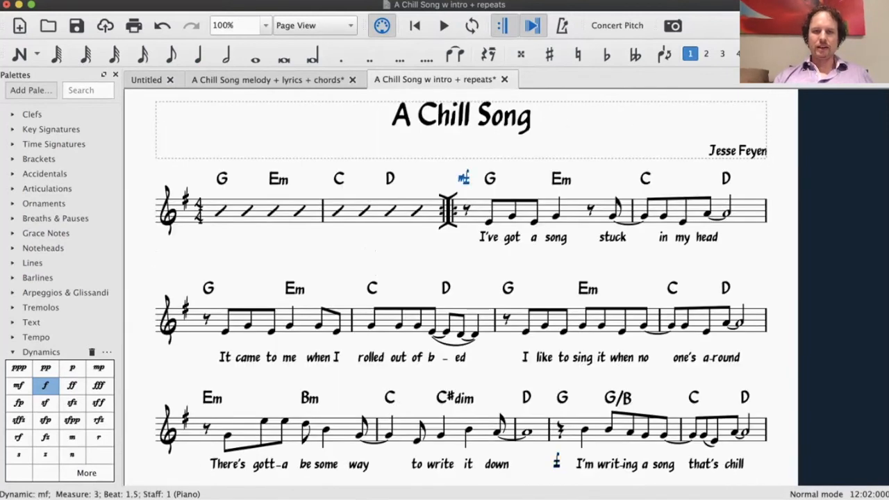
pyautogui.moveTo(464, 179); pyautogui.dragTo(463, 238)
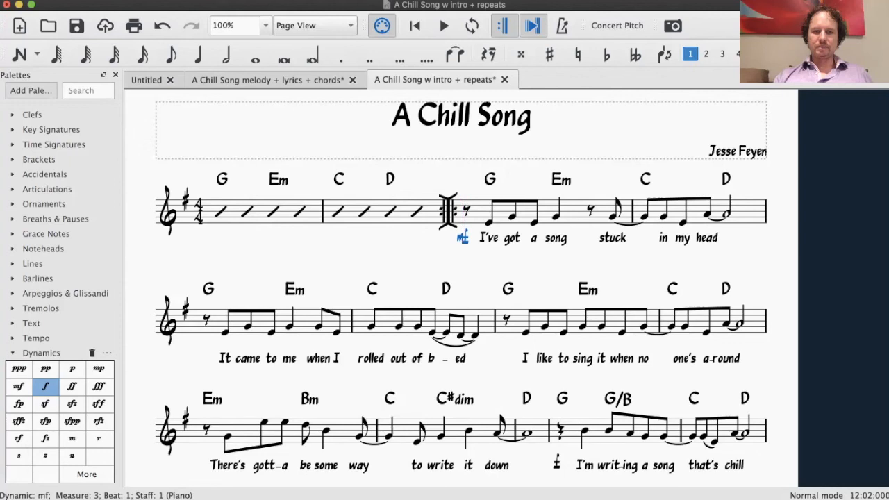
# - Collapse the Dynamics palette, and look through the available articulation symbols before collapsing them again
pyautogui.scroll(-1, 462, 286)
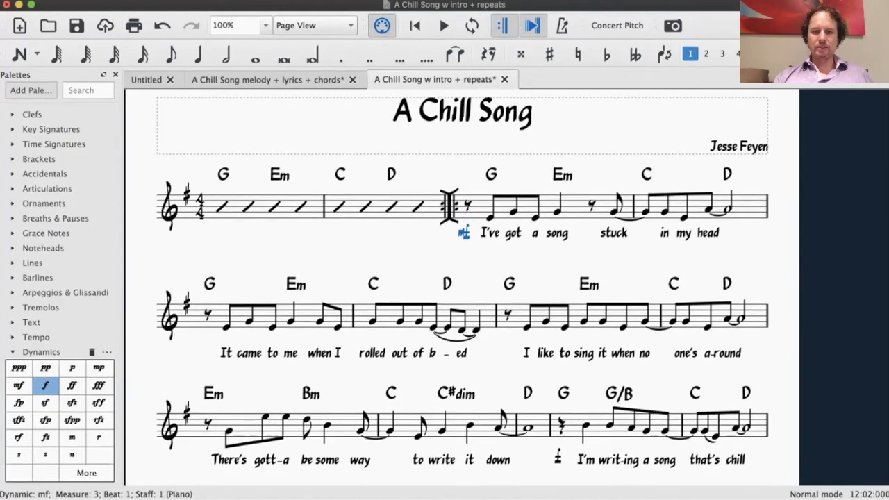
pyautogui.scroll(-6, 461, 286)
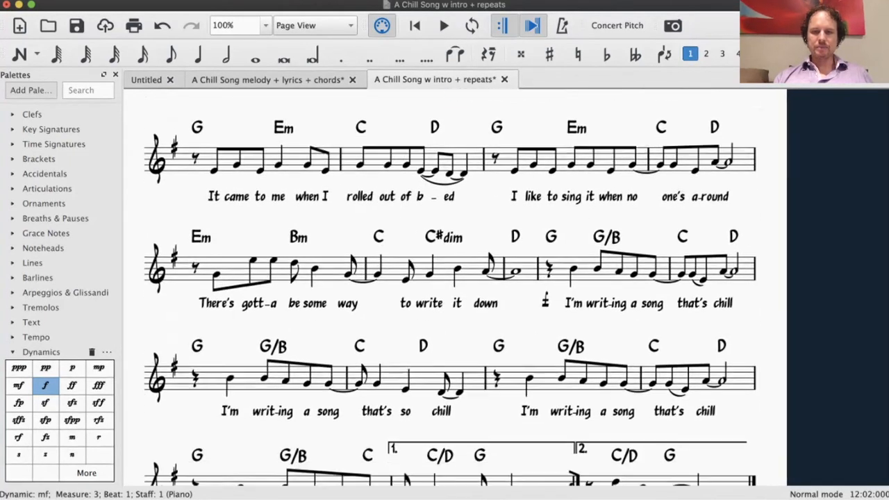
pyautogui.scroll(-2, 461, 286)
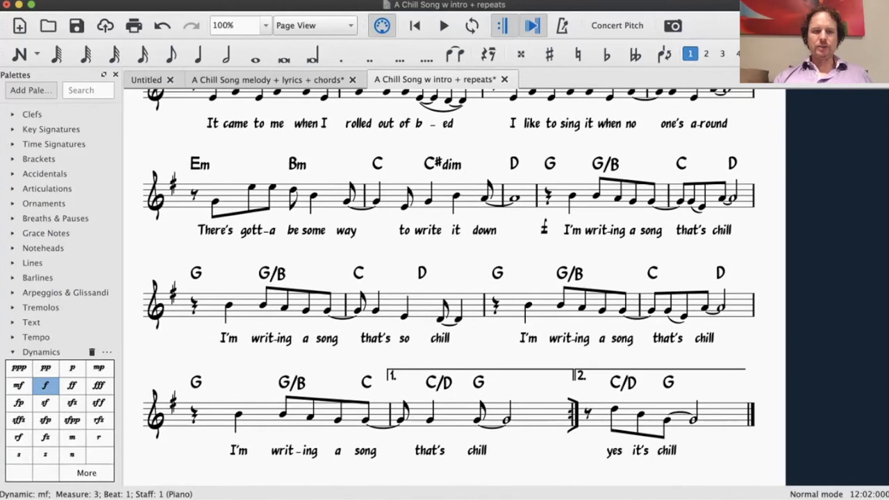
pyautogui.scroll(2, 461, 286)
pyautogui.click(12, 351)
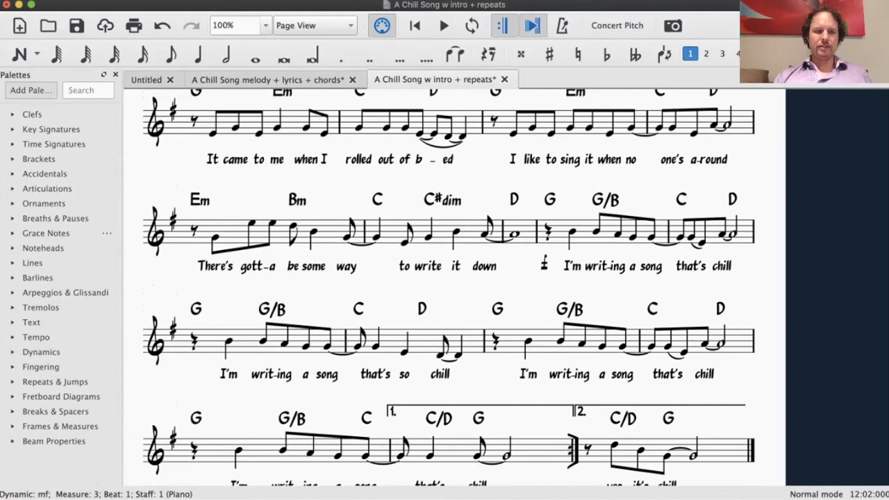
pyautogui.click(13, 189)
pyautogui.click(12, 189)
pyautogui.click(13, 189)
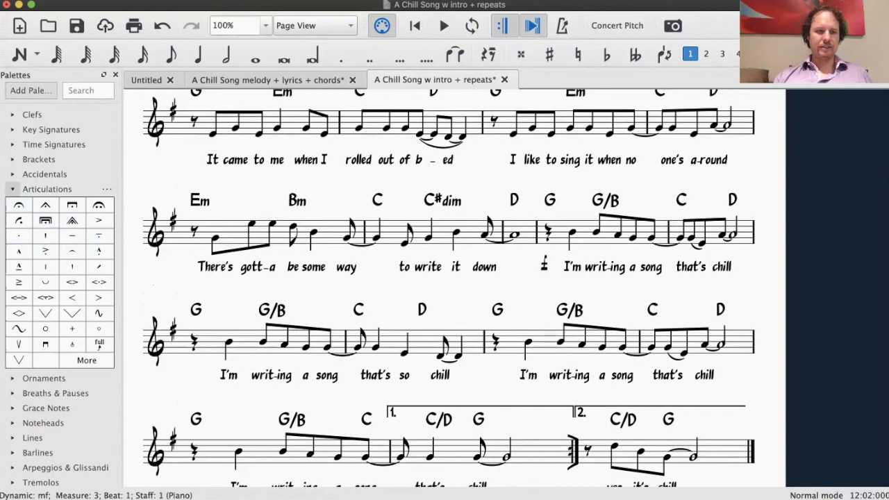
pyautogui.click(13, 189)
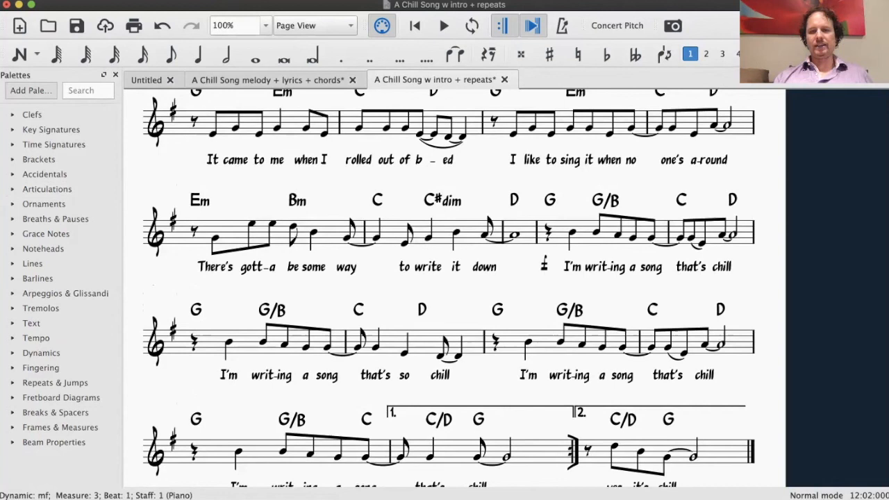
# - Review the lead sheet from the ending back up to the title, checking the dynamics, lyrics and repeats
pyautogui.scroll(-2, 455, 288)
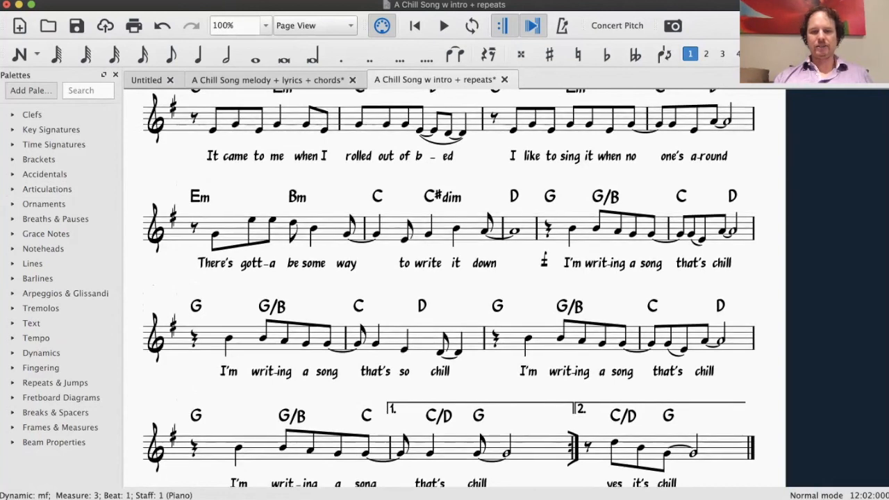
pyautogui.scroll(3, 455, 288)
pyautogui.scroll(1, 455, 288)
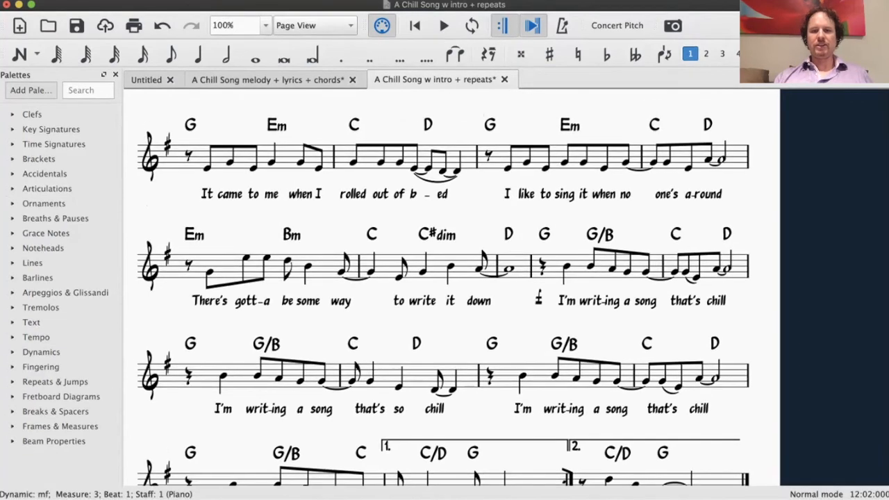
pyautogui.scroll(3, 440, 108)
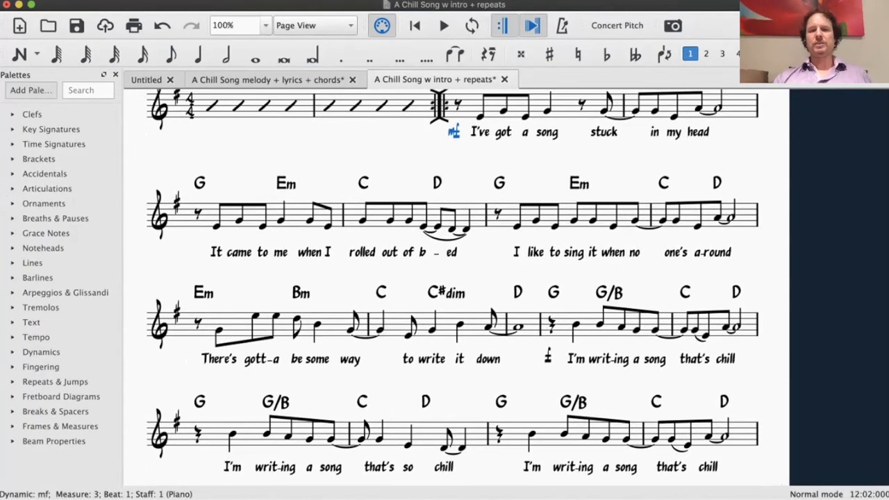
pyautogui.scroll(2, 439, 107)
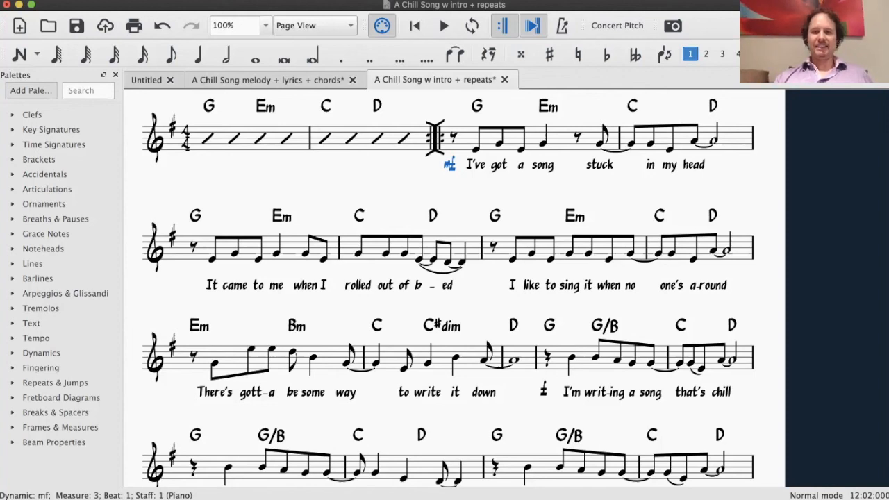
pyautogui.scroll(1, 455, 288)
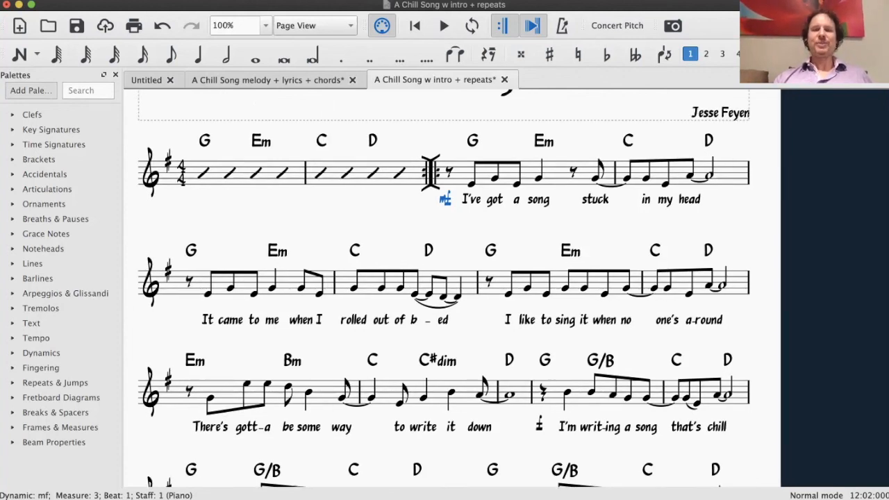
pyautogui.scroll(1, 444, 289)
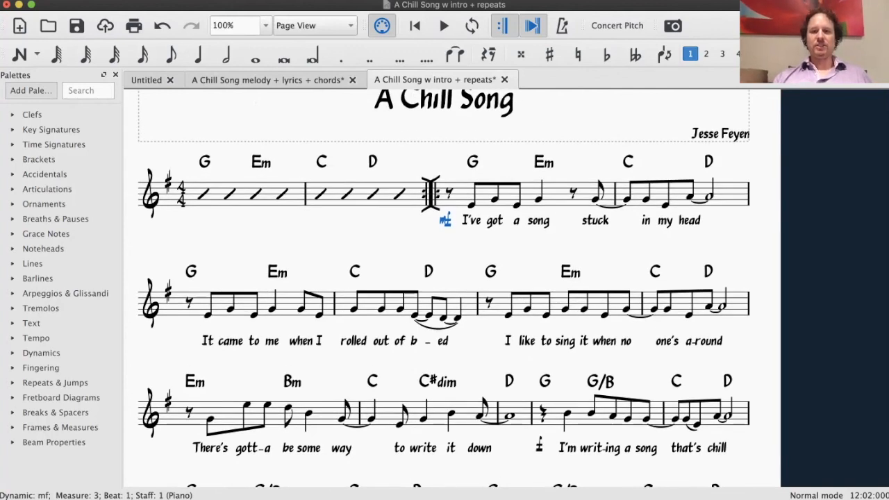
pyautogui.scroll(2, 455, 289)
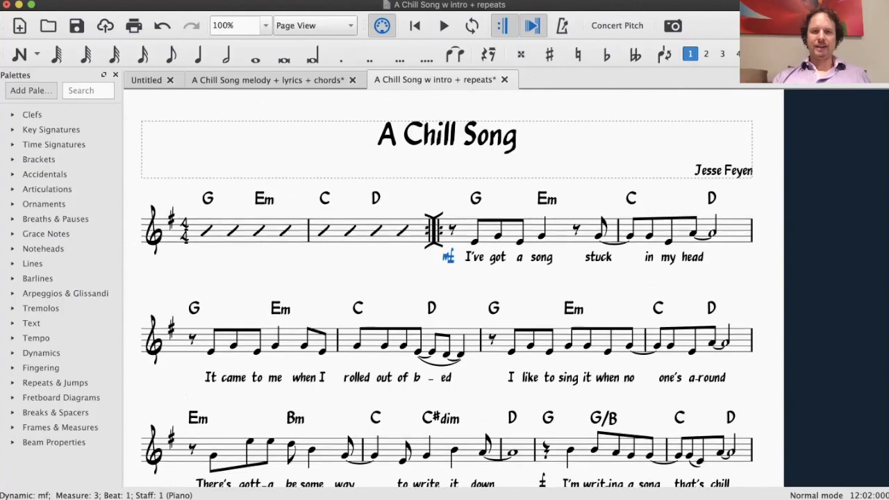